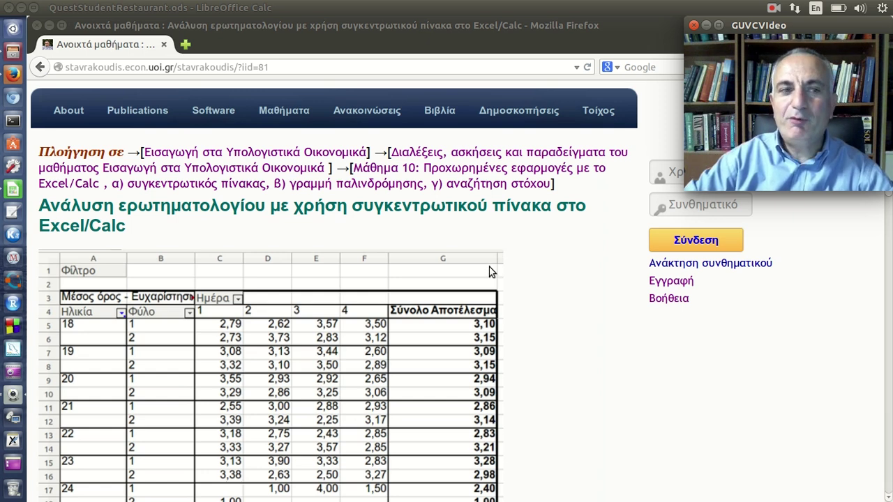
Switch from the example pivot table page to the QuestStudentRestaurant.ods workbook in Calc
{"action": "left_click", "coordinate": [13, 188]}
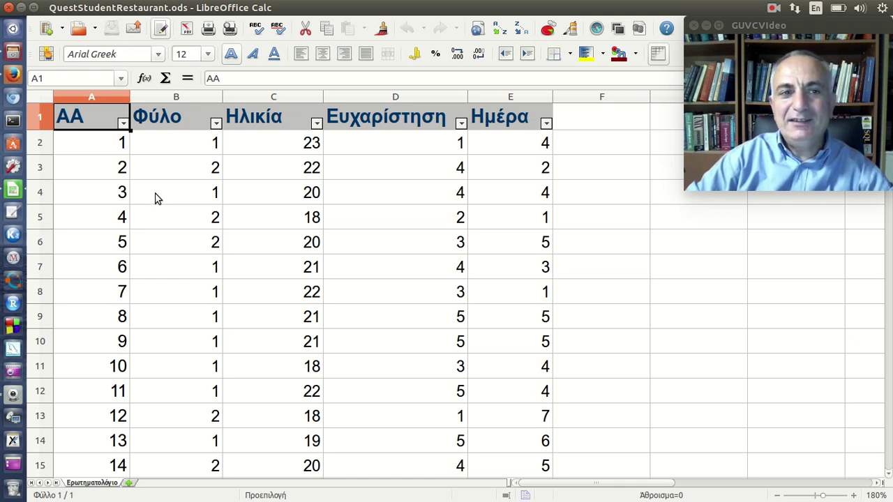
{"action": "left_click", "coordinate": [175, 155]}
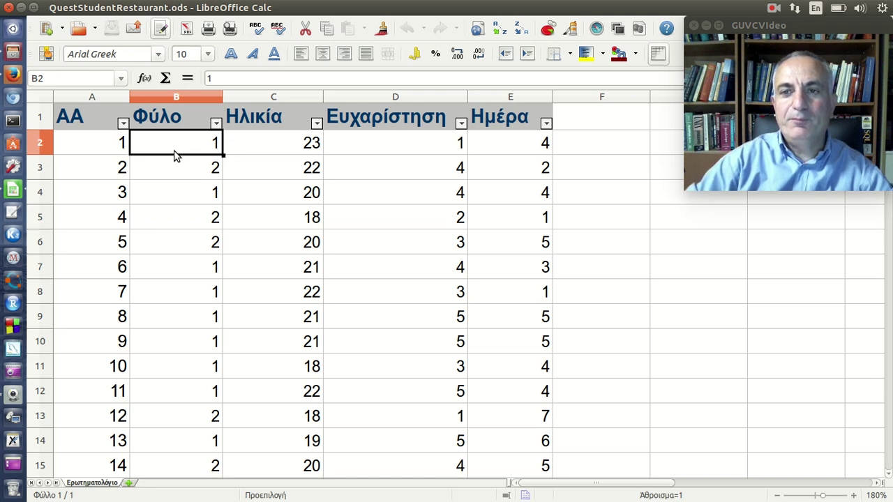
{"action": "key", "text": "Right"}
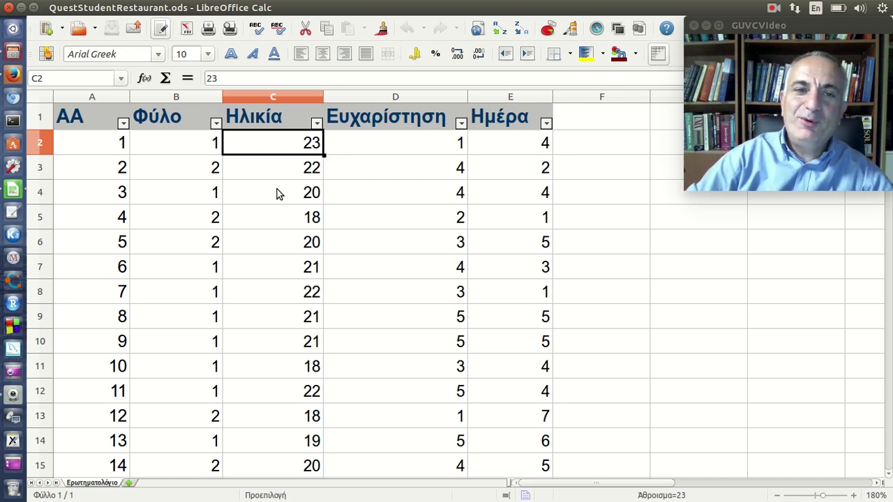
{"action": "left_click", "coordinate": [351, 149]}
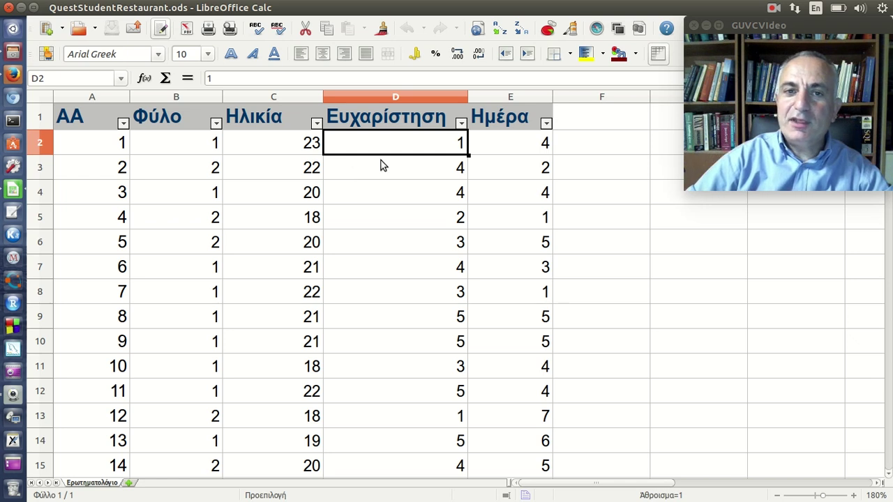
{"action": "left_click", "coordinate": [480, 147]}
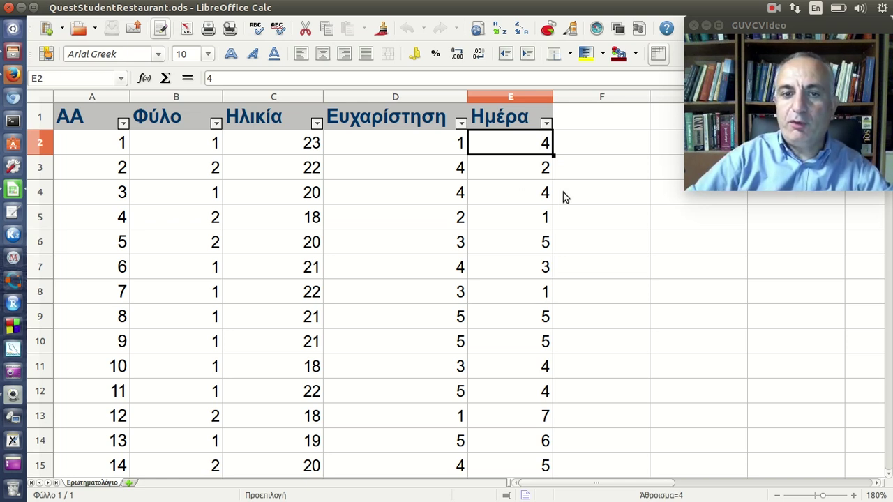
Check a few day values in column E, then jump to the last response, 1438, in row 1439
{"action": "left_click", "coordinate": [521, 216]}
{"action": "left_click", "coordinate": [535, 291]}
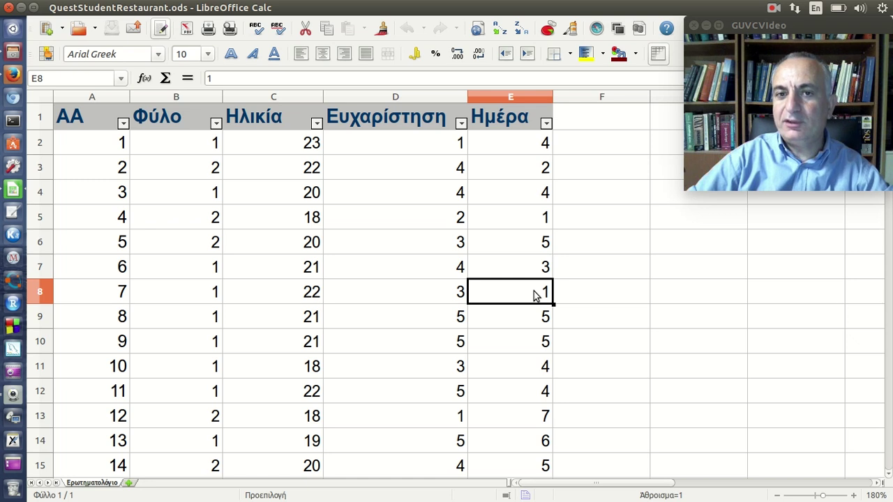
{"action": "left_click", "coordinate": [538, 176]}
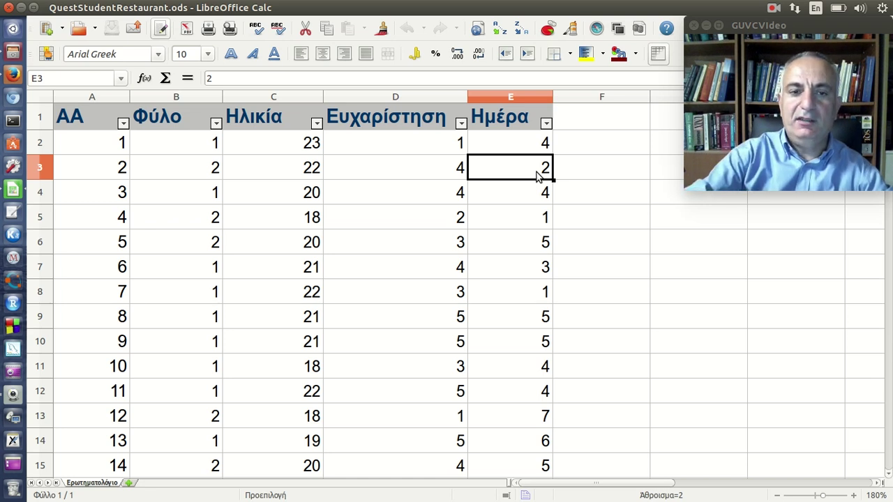
{"action": "key", "text": "ctrl+Down"}
{"action": "left_click", "coordinate": [102, 297]}
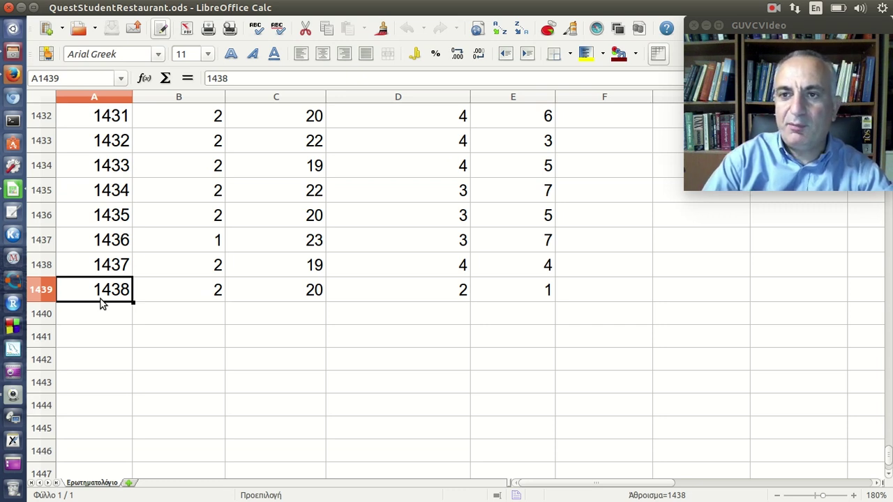
Jump back to cell A1 with the survey header row in view
{"action": "key", "text": "ctrl+Home"}
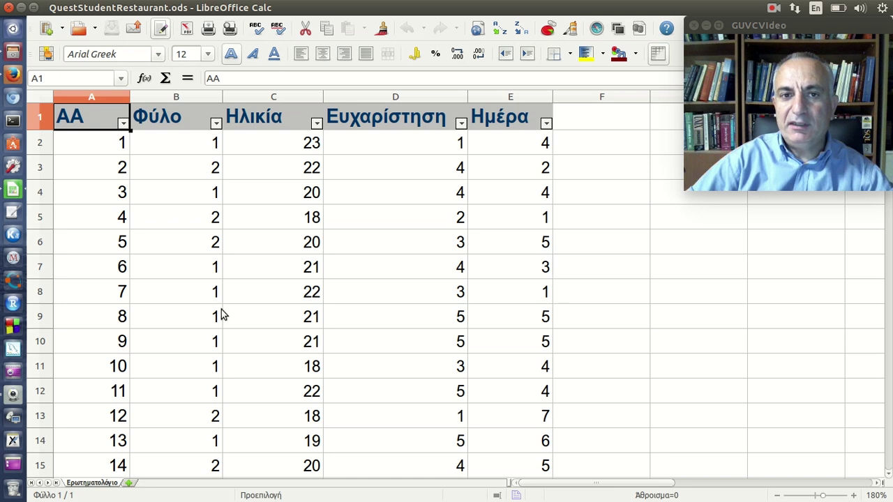
{"action": "left_click", "coordinate": [395, 96]}
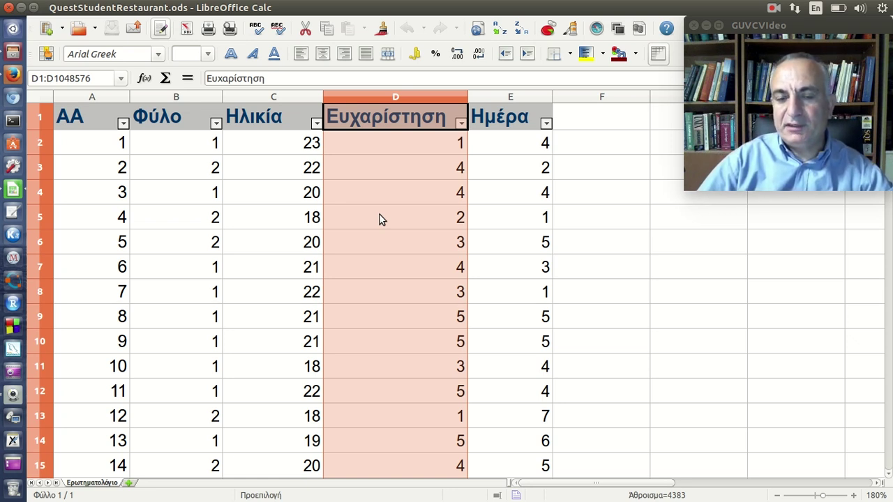
{"action": "left_click", "coordinate": [412, 149]}
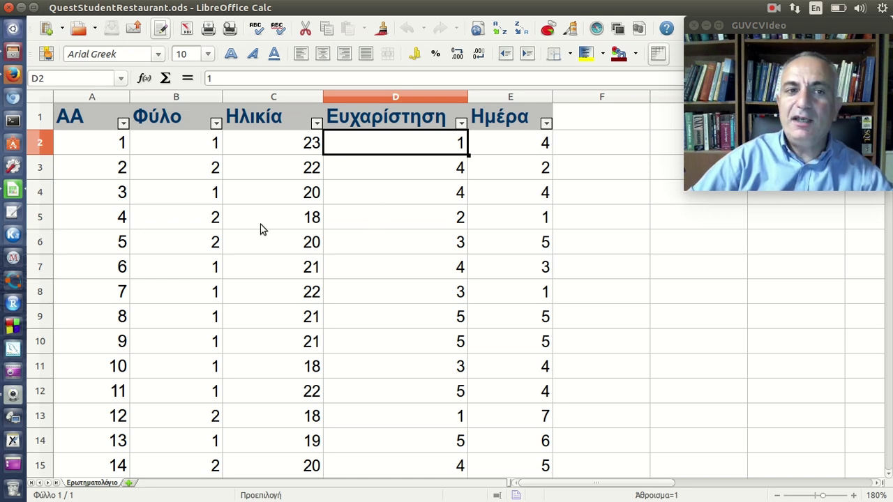
{"action": "left_click", "coordinate": [178, 99]}
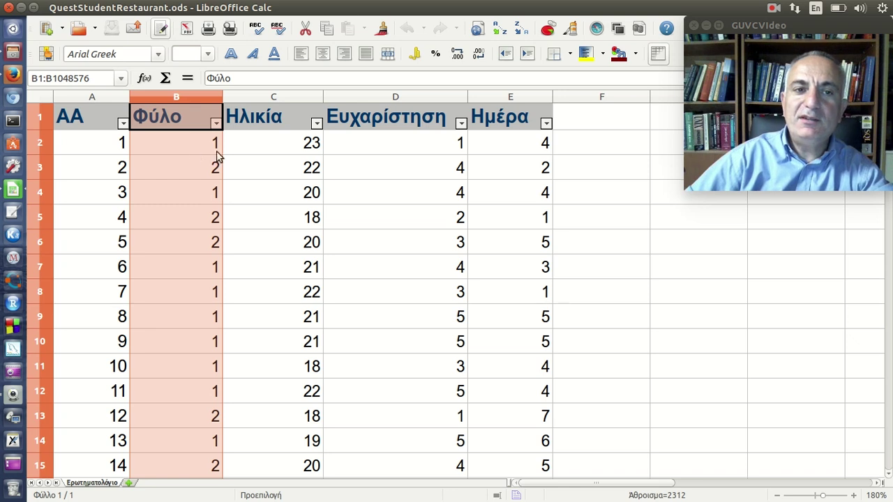
{"action": "left_click", "coordinate": [205, 152]}
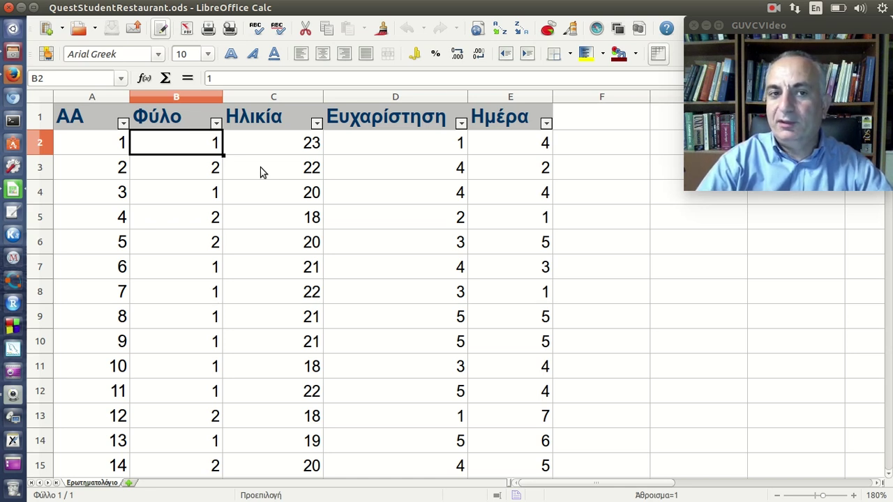
{"action": "left_click", "coordinate": [382, 137]}
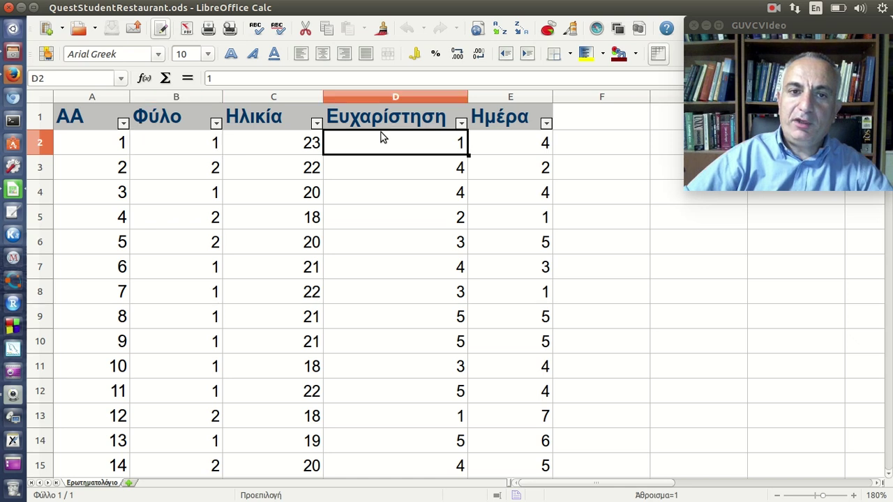
{"action": "left_click", "coordinate": [211, 145]}
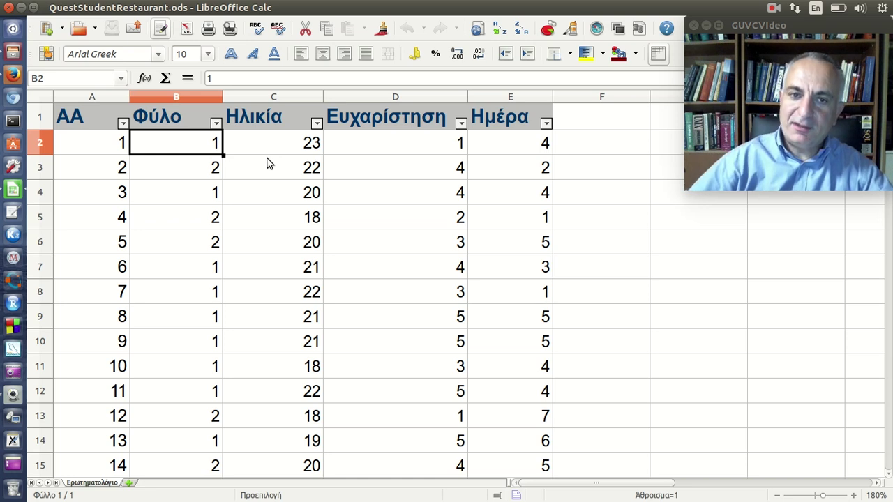
{"action": "left_click", "coordinate": [277, 99]}
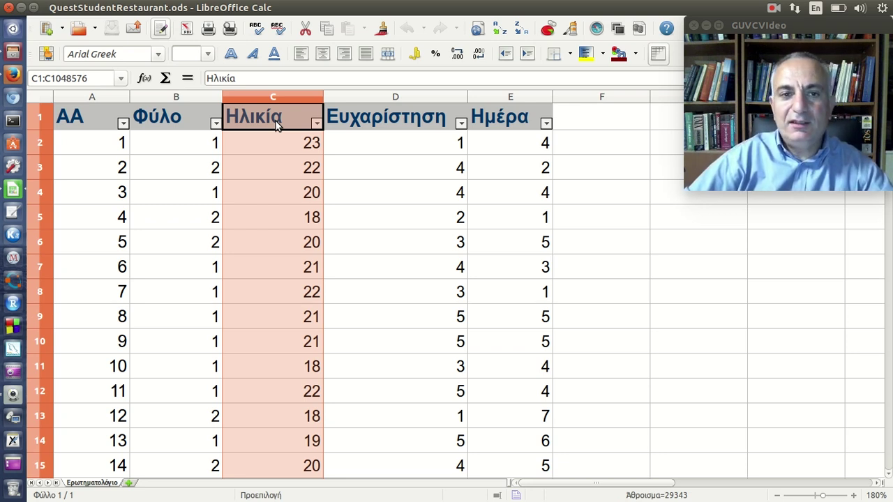
{"action": "left_click", "coordinate": [288, 141]}
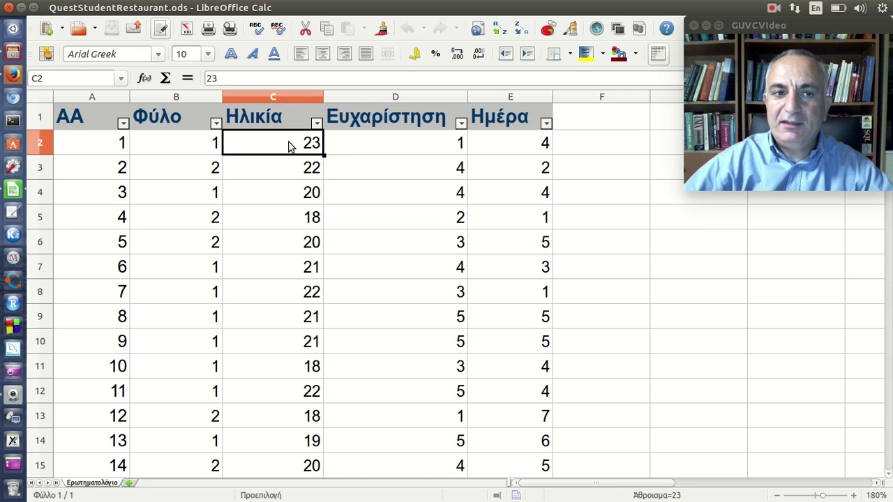
{"action": "left_click", "coordinate": [377, 116]}
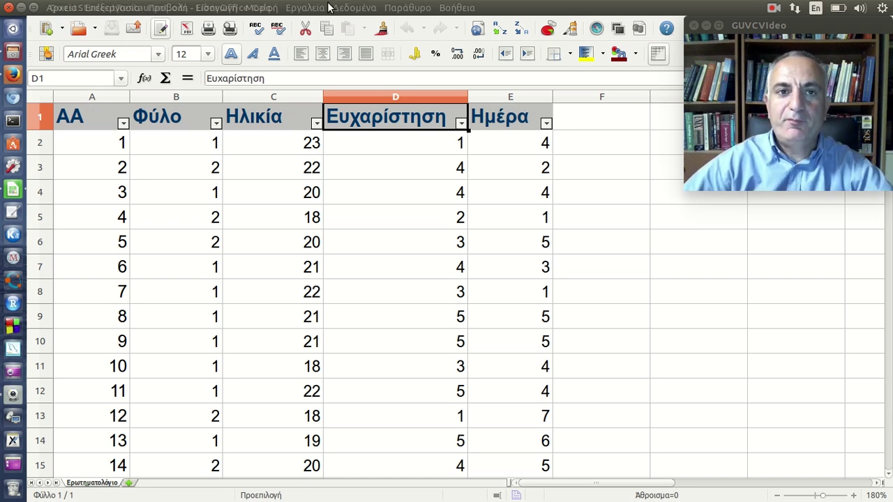
Start Data > Pivot Table > Create with the current selection A1:E1439 as the source
{"action": "left_click", "coordinate": [354, 8]}
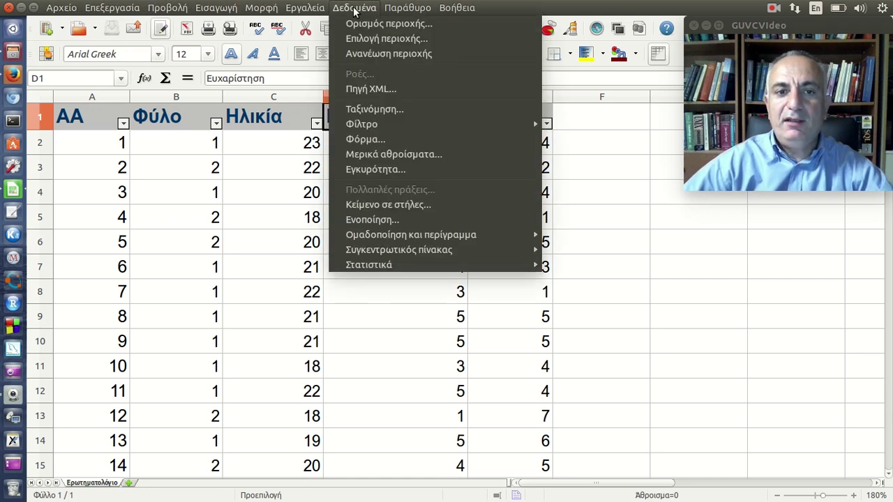
{"action": "mouse_move", "coordinate": [441, 247]}
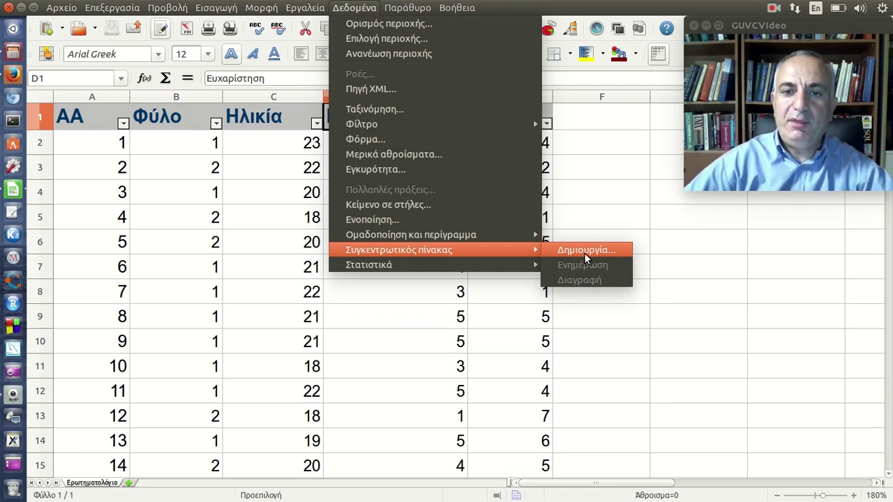
{"action": "left_click", "coordinate": [585, 253]}
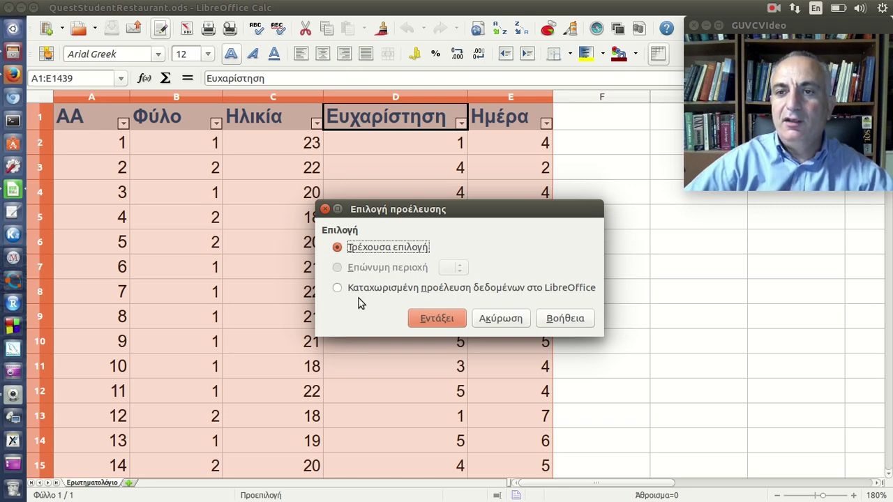
{"action": "left_click", "coordinate": [435, 318]}
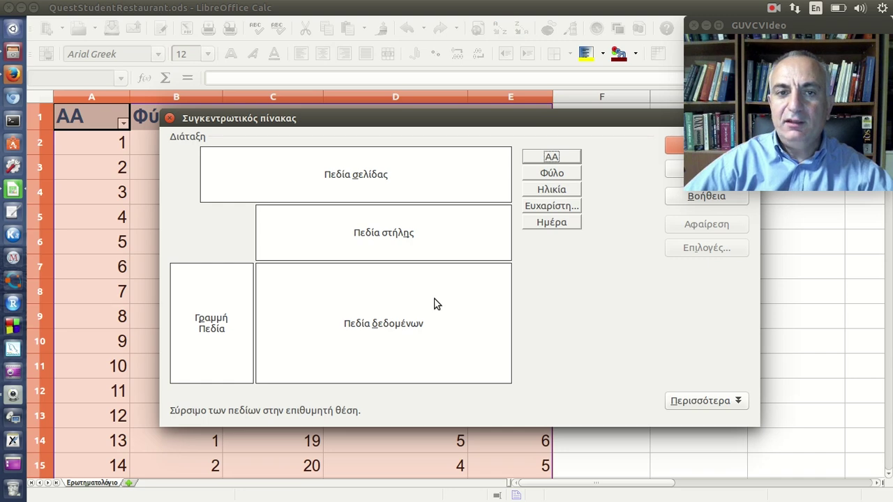
Move the pivot layout dialog aside and put Ευχαρίστηση into the Data Fields area
{"action": "left_click_drag", "start_coordinate": [508, 120], "coordinate": [430, 113]}
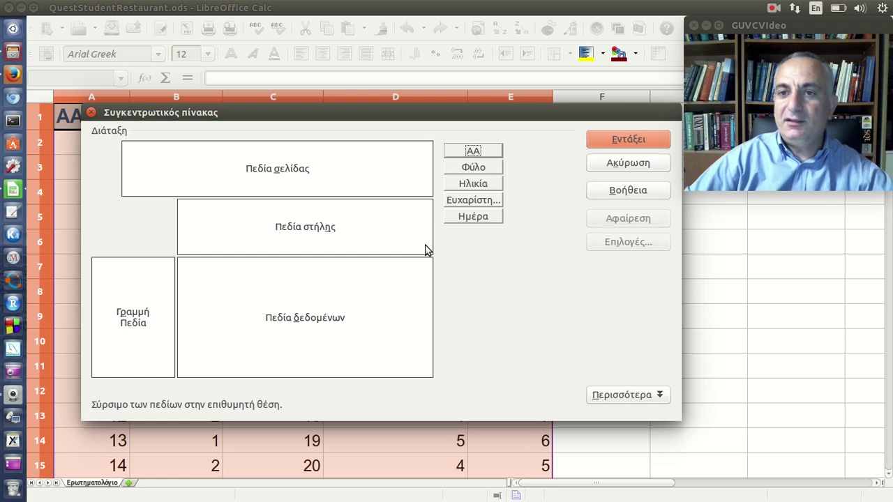
{"action": "left_click_drag", "start_coordinate": [482, 200], "coordinate": [381, 282]}
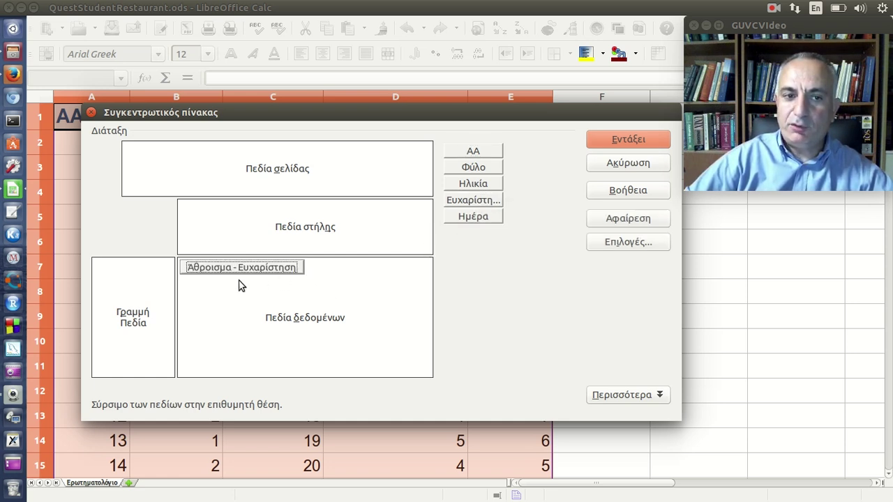
Change the Ευχαρίστηση data field's summary from Sum to Mean
{"action": "left_click", "coordinate": [599, 245]}
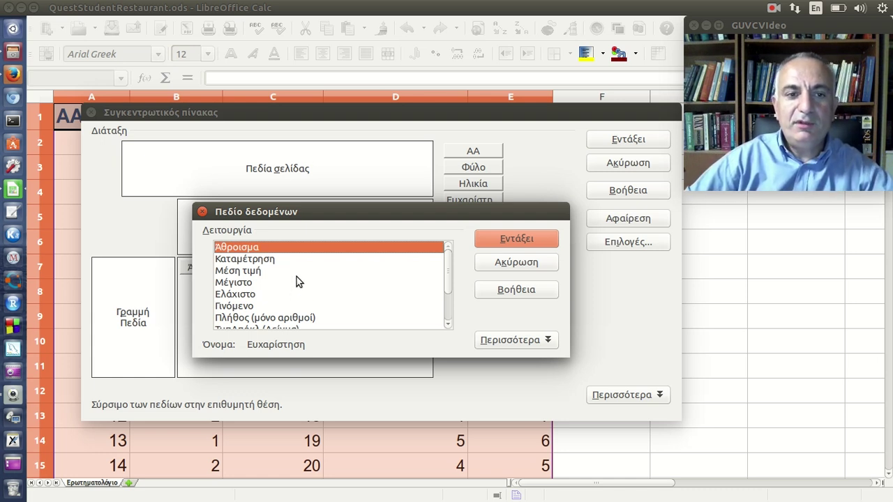
{"action": "left_click", "coordinate": [265, 272]}
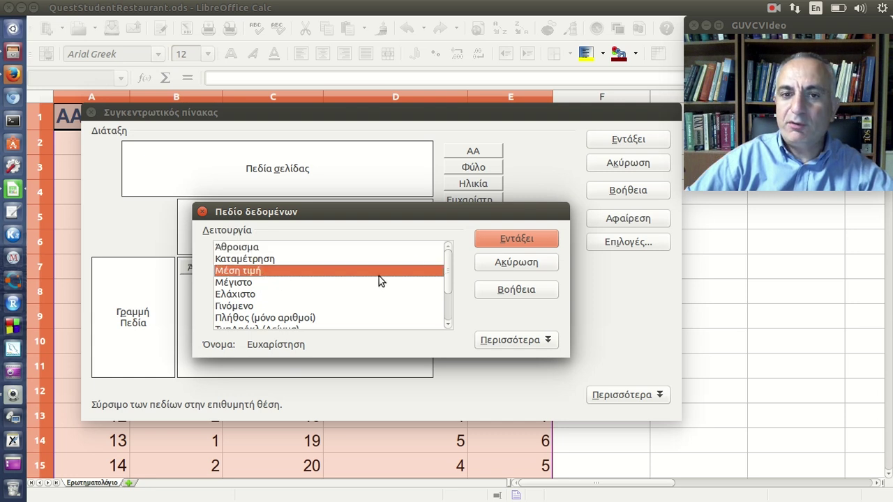
{"action": "left_click", "coordinate": [488, 240]}
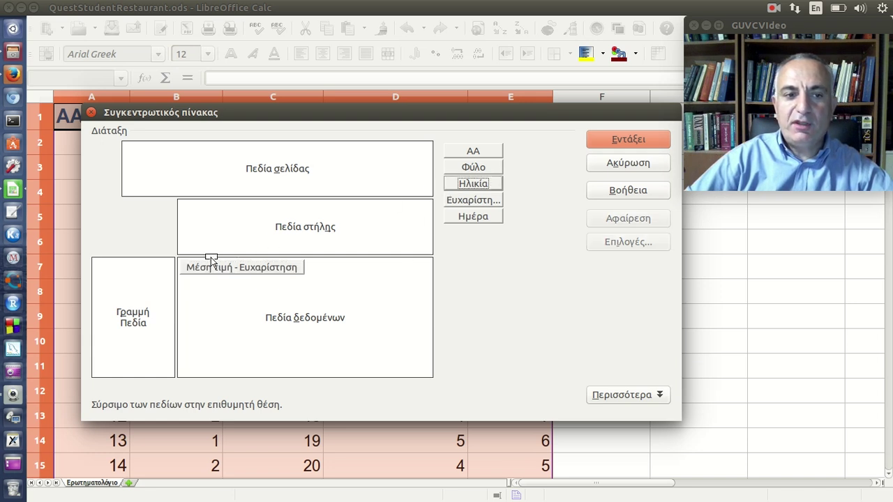
Place Ηλικία as the row field and Φύλο as the column field, then create the pivot table
{"action": "left_click_drag", "start_coordinate": [450, 191], "coordinate": [156, 278]}
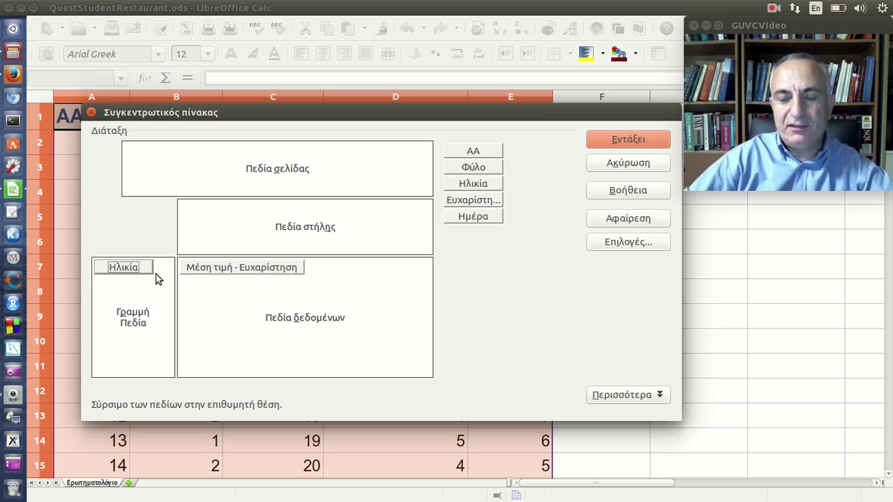
{"action": "left_click_drag", "start_coordinate": [465, 168], "coordinate": [401, 217]}
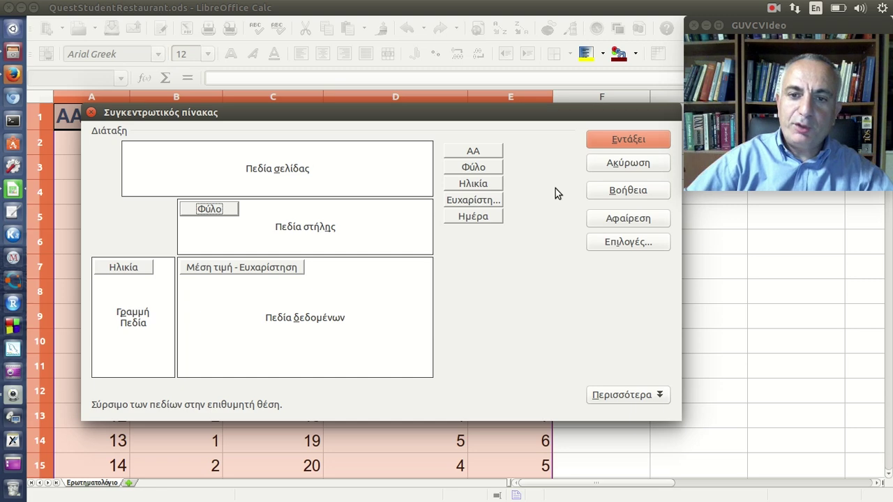
{"action": "left_click", "coordinate": [617, 140]}
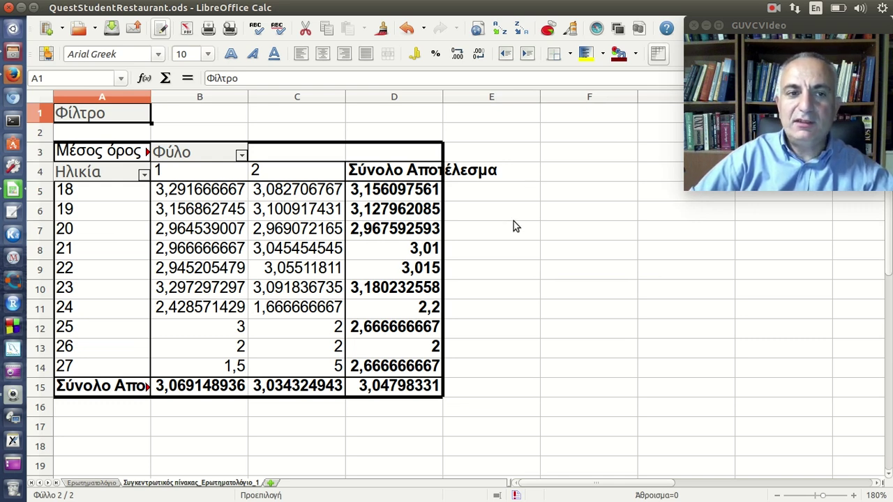
{"action": "left_click", "coordinate": [168, 197]}
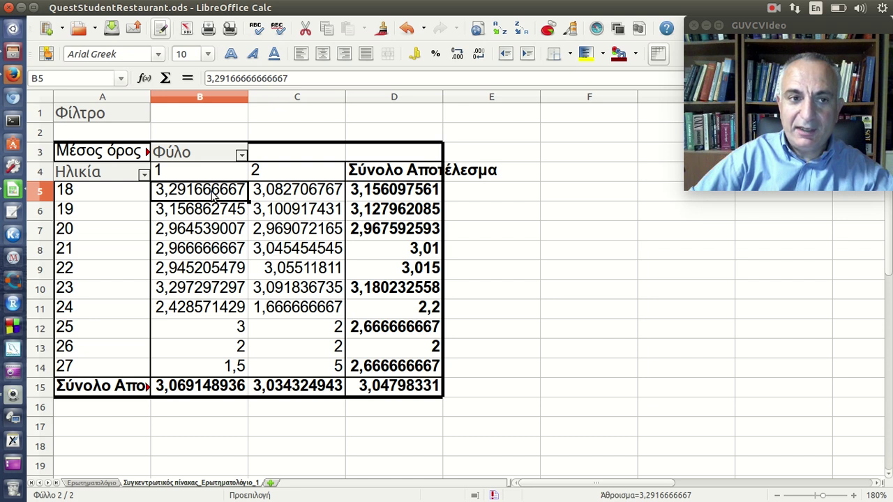
{"action": "left_click", "coordinate": [99, 194]}
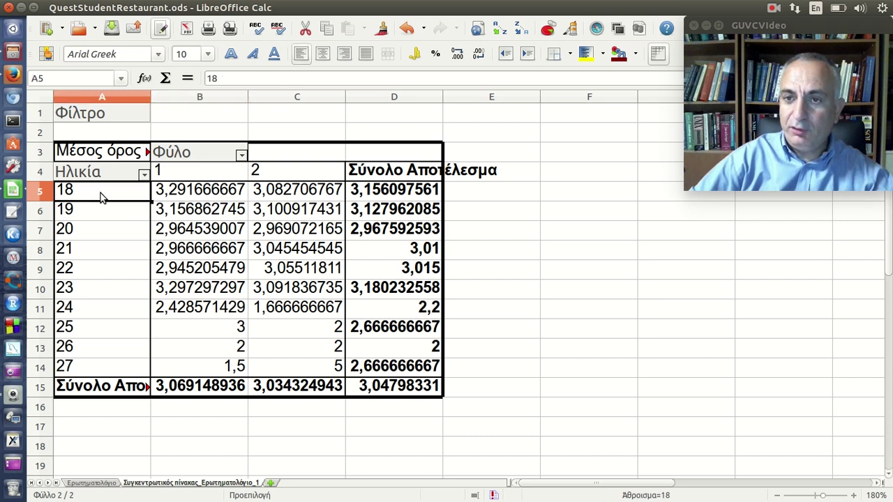
{"action": "left_click", "coordinate": [183, 184]}
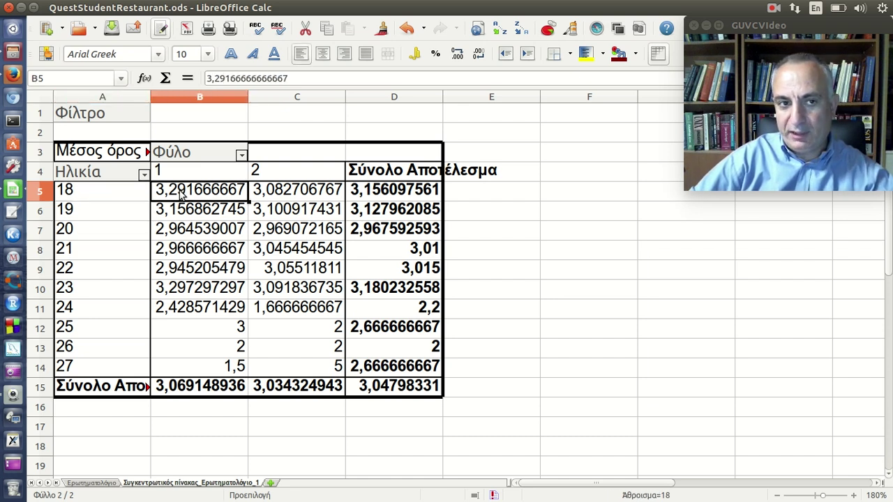
{"action": "left_click", "coordinate": [267, 192]}
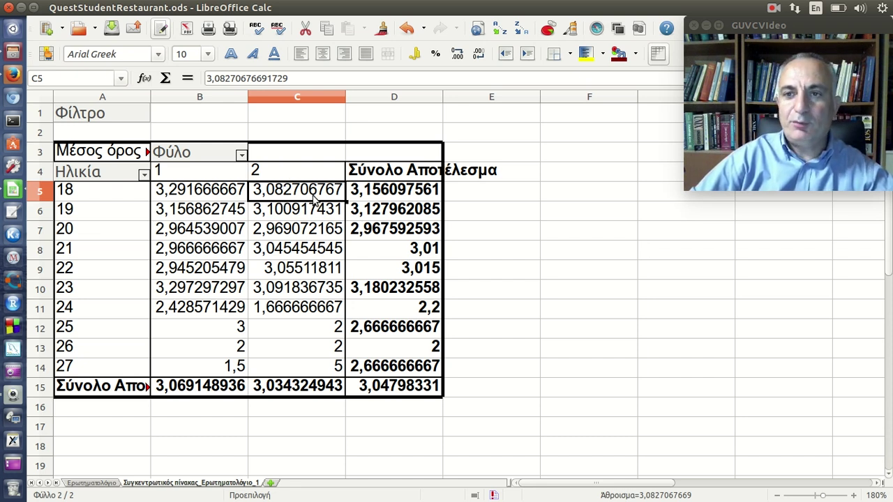
{"action": "left_click", "coordinate": [386, 198]}
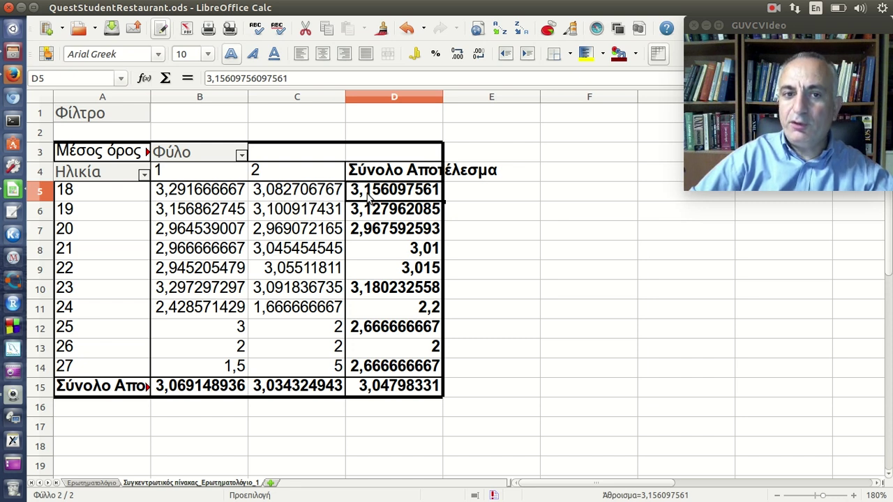
Reduce the averages in B5:D15 to two decimal places
{"action": "left_click_drag", "start_coordinate": [246, 198], "coordinate": [393, 390]}
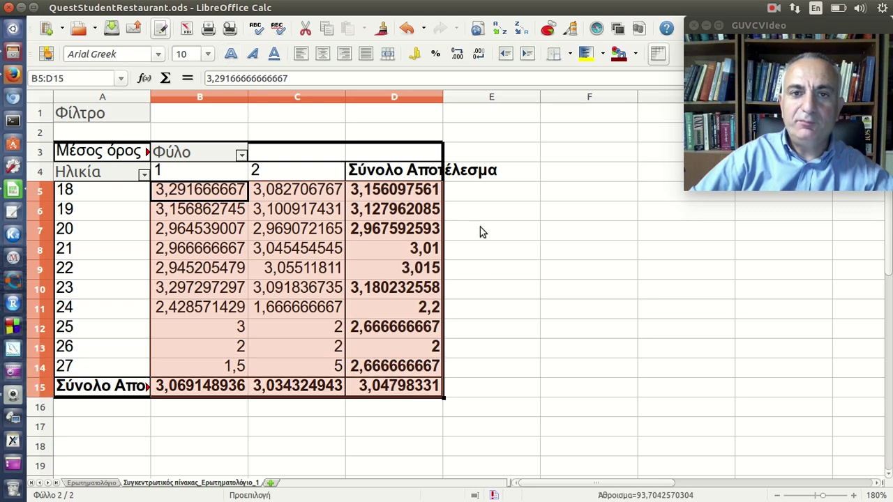
{"action": "left_click", "coordinate": [478, 56]}
{"action": "triple_click", "coordinate": [479, 56]}
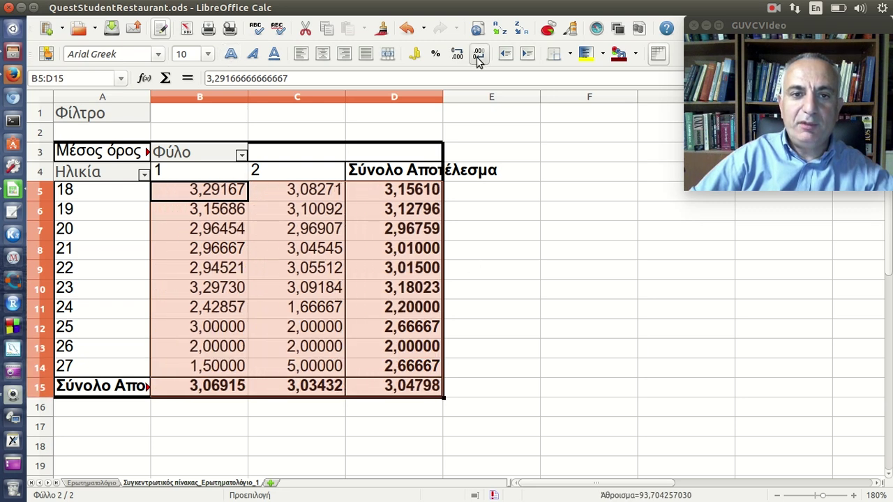
{"action": "triple_click", "coordinate": [478, 56]}
Widen column D so the total heading fits
{"action": "left_click", "coordinate": [519, 171]}
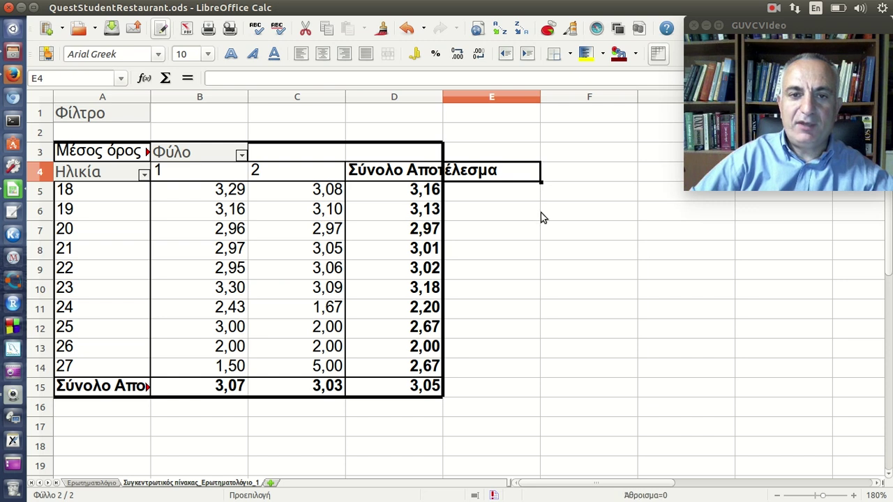
{"action": "left_click_drag", "start_coordinate": [443, 96], "coordinate": [507, 97]}
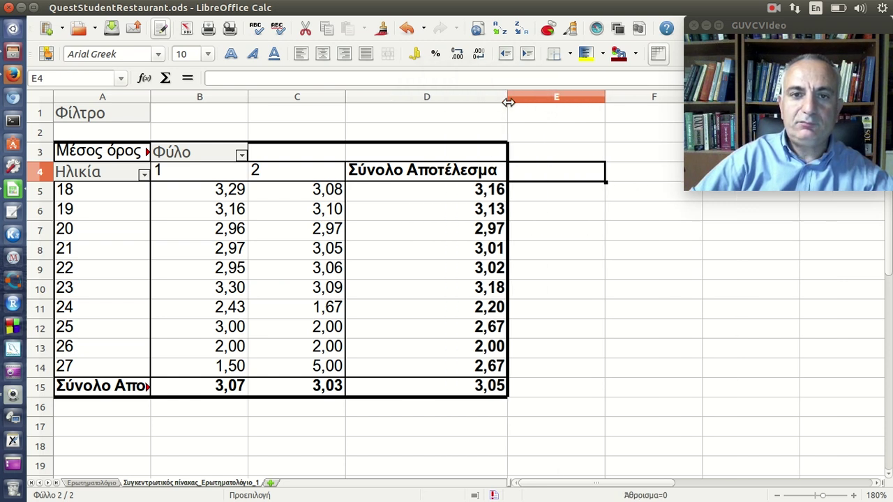
{"action": "left_click", "coordinate": [543, 209]}
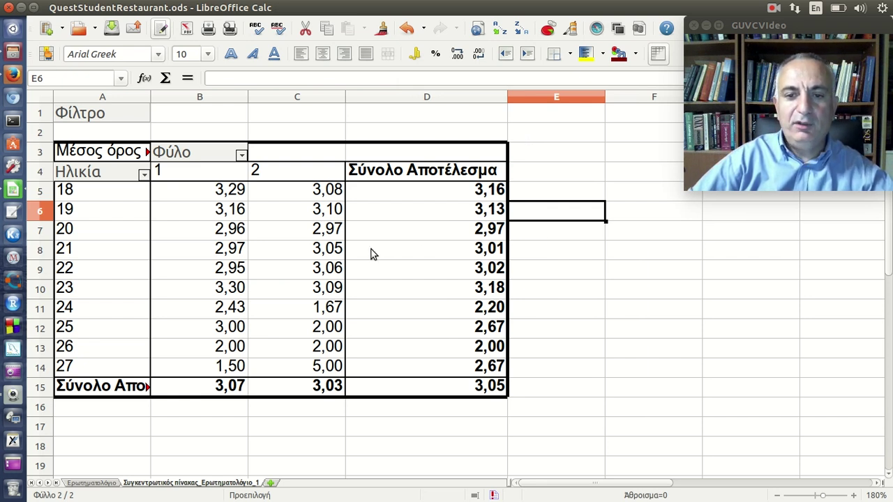
{"action": "left_click", "coordinate": [227, 190]}
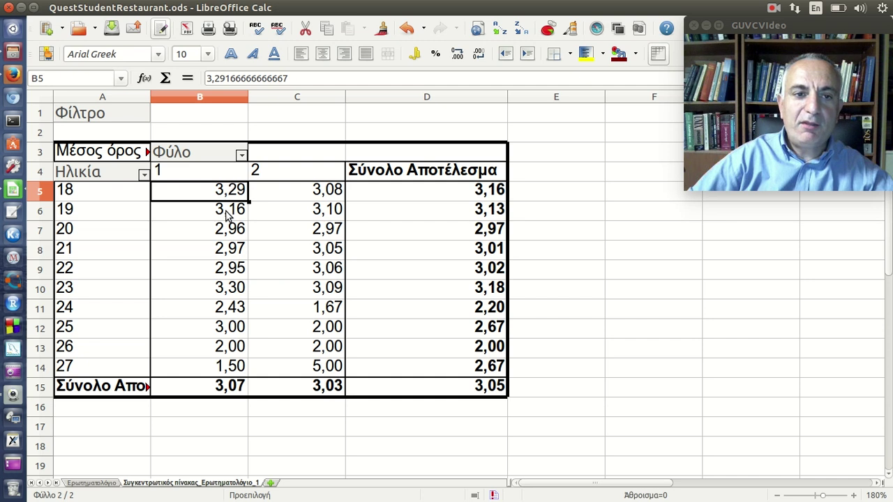
{"action": "left_click", "coordinate": [230, 212]}
{"action": "left_click", "coordinate": [213, 236]}
{"action": "left_click", "coordinate": [216, 251]}
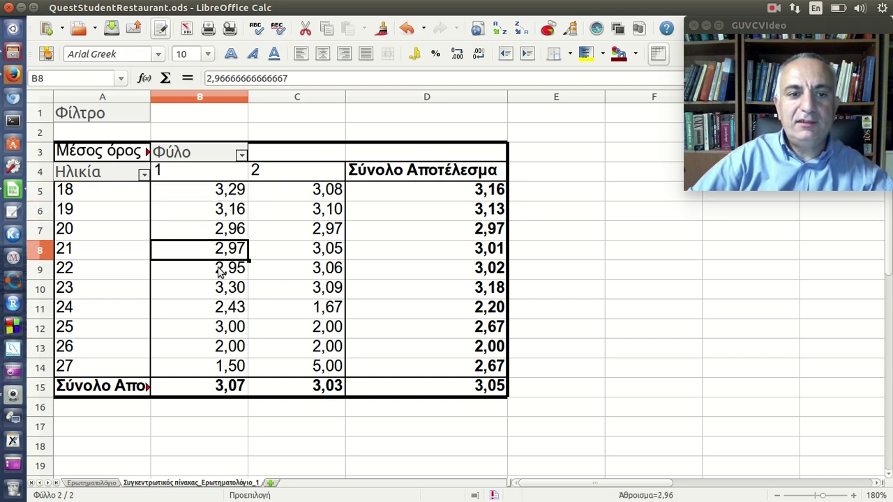
{"action": "left_click", "coordinate": [219, 269]}
{"action": "left_click", "coordinate": [221, 289]}
{"action": "left_click", "coordinate": [225, 309]}
{"action": "left_click", "coordinate": [227, 329]}
{"action": "left_click", "coordinate": [230, 349]}
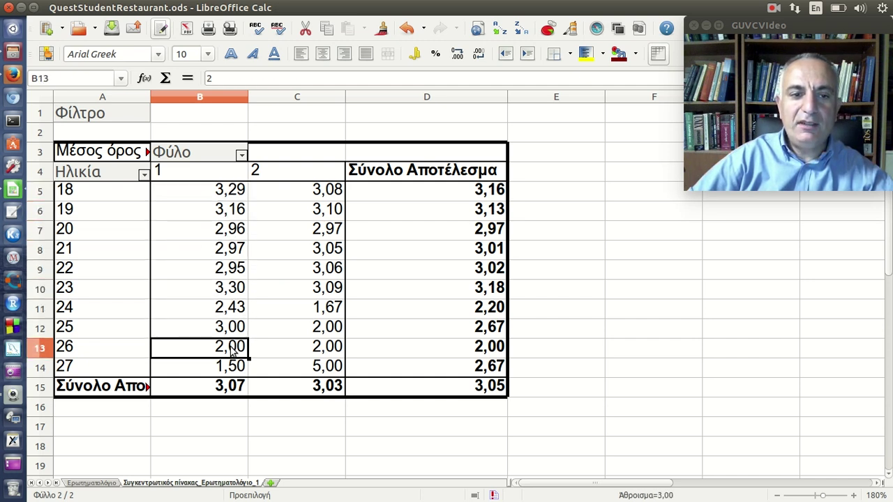
{"action": "left_click", "coordinate": [236, 366]}
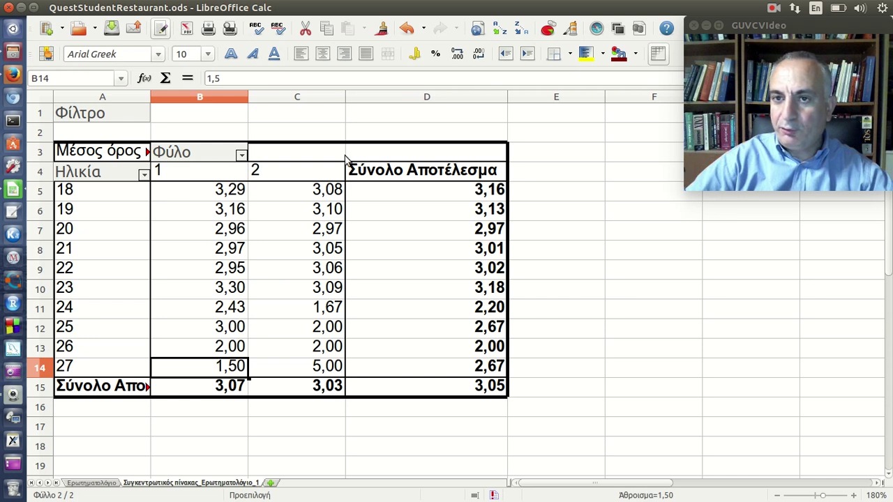
Filter the Ηλικία field to exclude ages 25, 26 and 27, keeping ages 18–24
{"action": "left_click", "coordinate": [144, 174]}
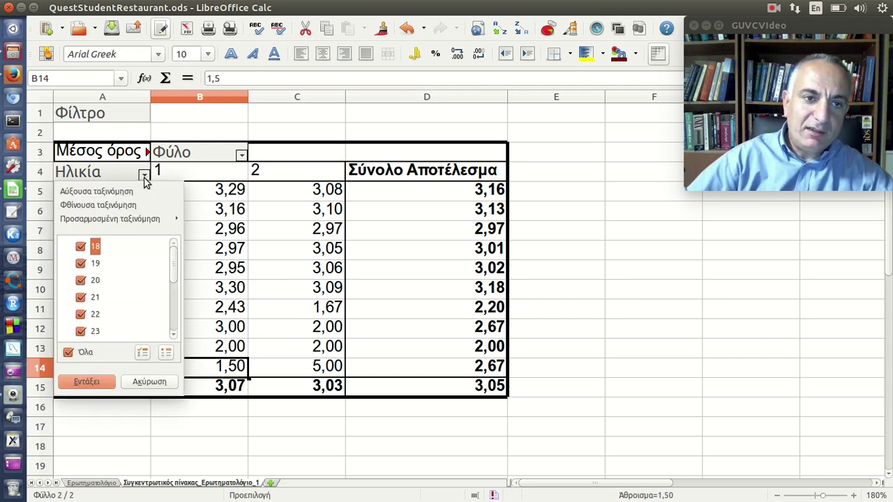
{"action": "scroll", "coordinate": [123, 300], "scroll_direction": "down", "scroll_amount": 2}
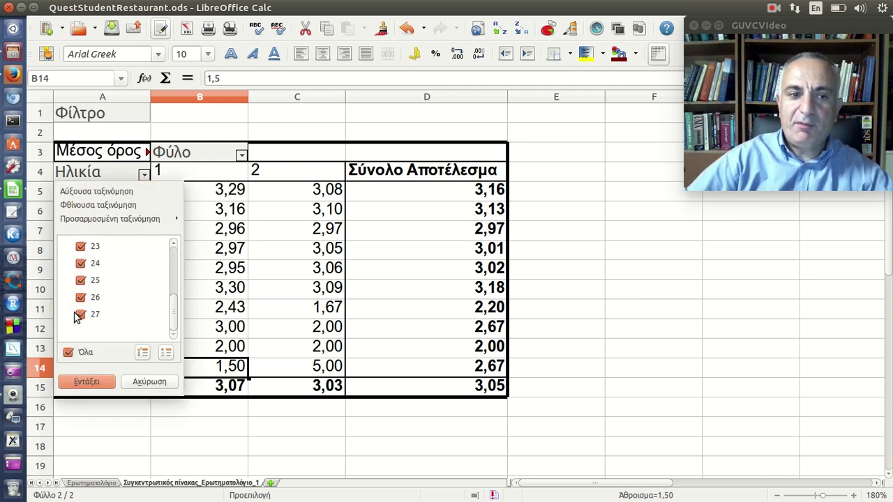
{"action": "left_click", "coordinate": [78, 313]}
{"action": "left_click", "coordinate": [80, 297]}
{"action": "left_click", "coordinate": [80, 280]}
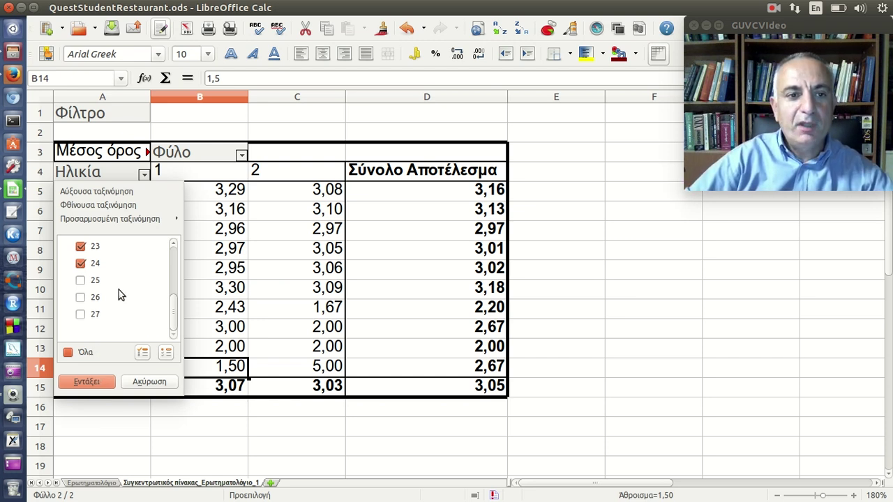
{"action": "left_click", "coordinate": [88, 382]}
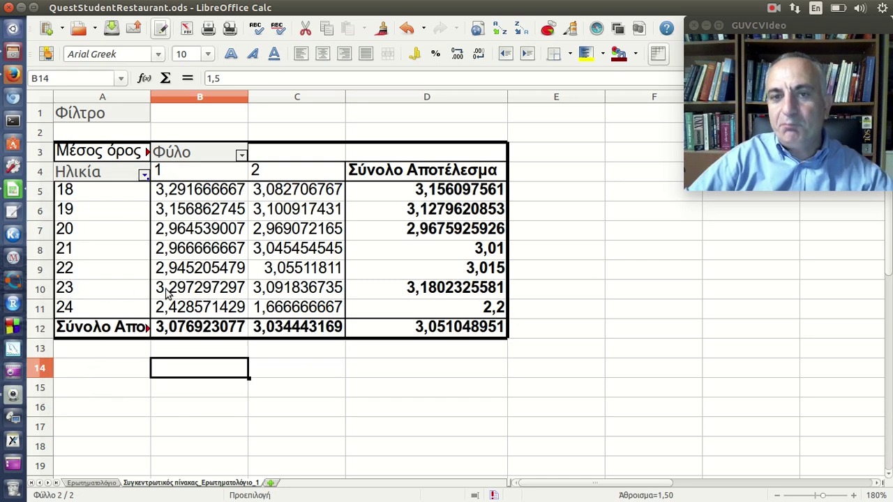
{"action": "left_click", "coordinate": [102, 307]}
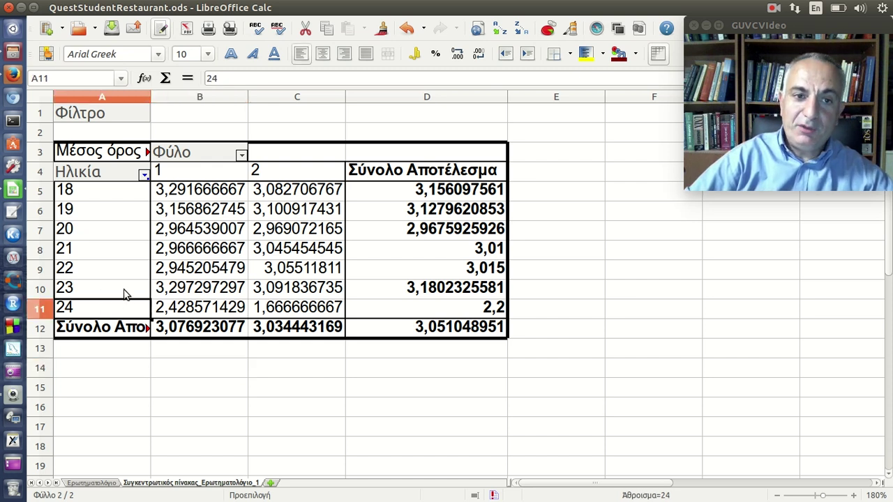
Filter the pivot table to Ημέρα = 1 and select its means B5:D12
{"action": "left_click", "coordinate": [113, 115]}
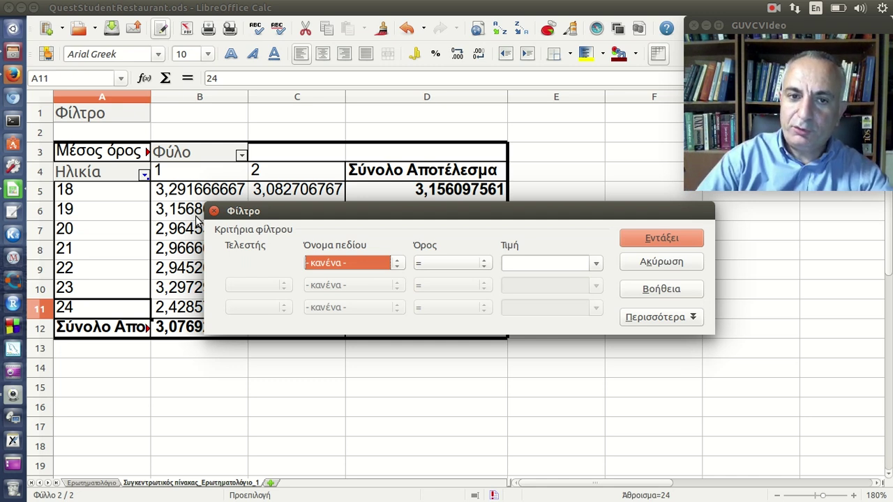
{"action": "left_click", "coordinate": [337, 267]}
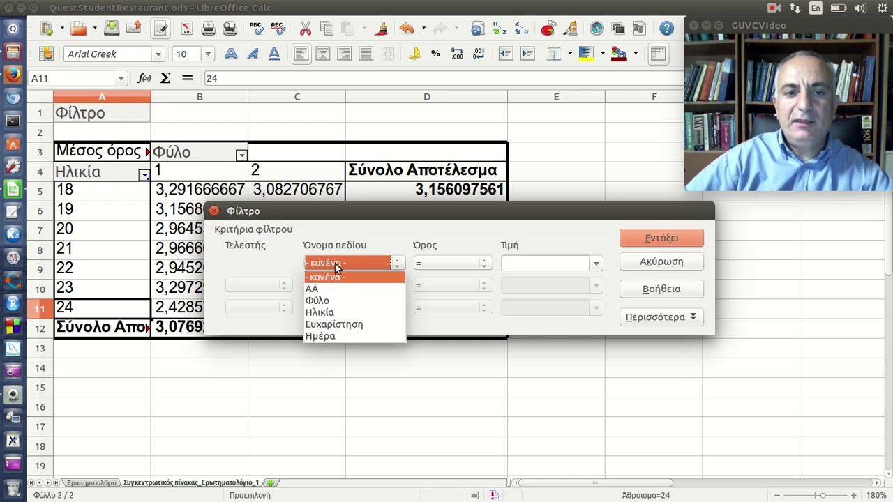
{"action": "left_click", "coordinate": [356, 337]}
{"action": "left_click", "coordinate": [516, 263]}
{"action": "type", "text": "1"}
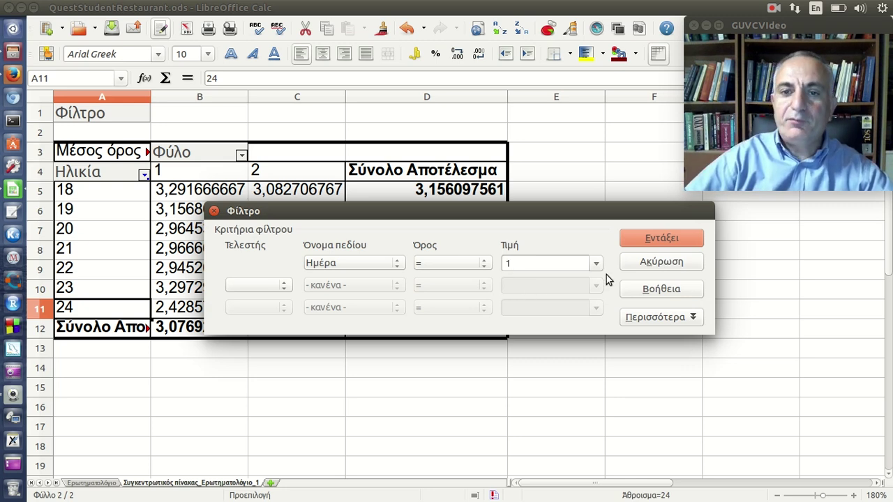
{"action": "left_click", "coordinate": [648, 242]}
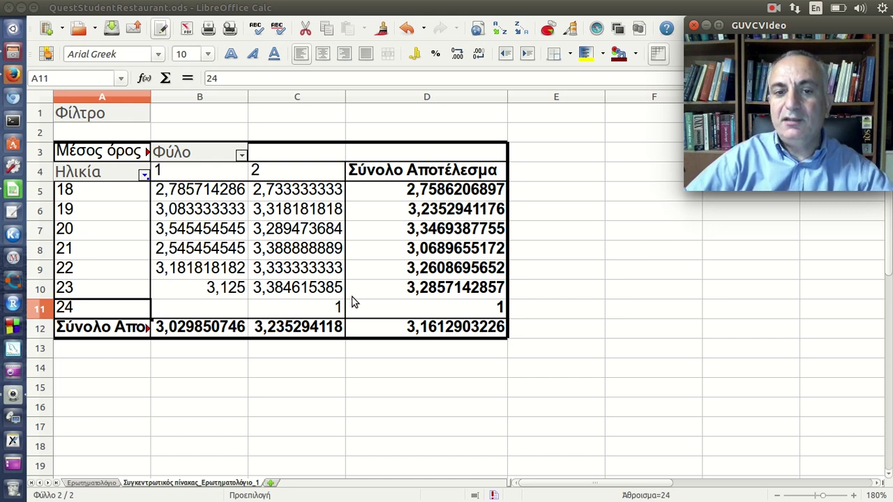
{"action": "left_click_drag", "start_coordinate": [237, 193], "coordinate": [382, 327]}
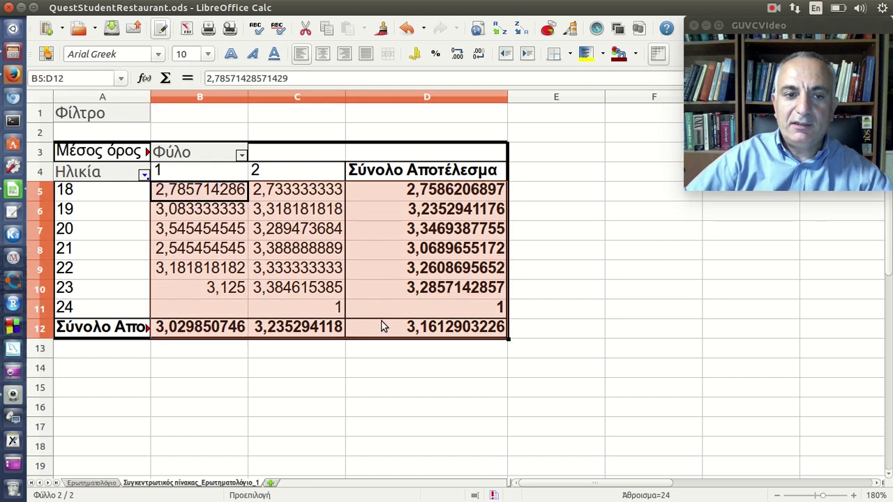
Cut the day-1 means to two decimal places, e.g. 2,76 for age 18 and 3,16 overall
{"action": "left_click", "coordinate": [479, 56]}
{"action": "left_click", "coordinate": [479, 56]}
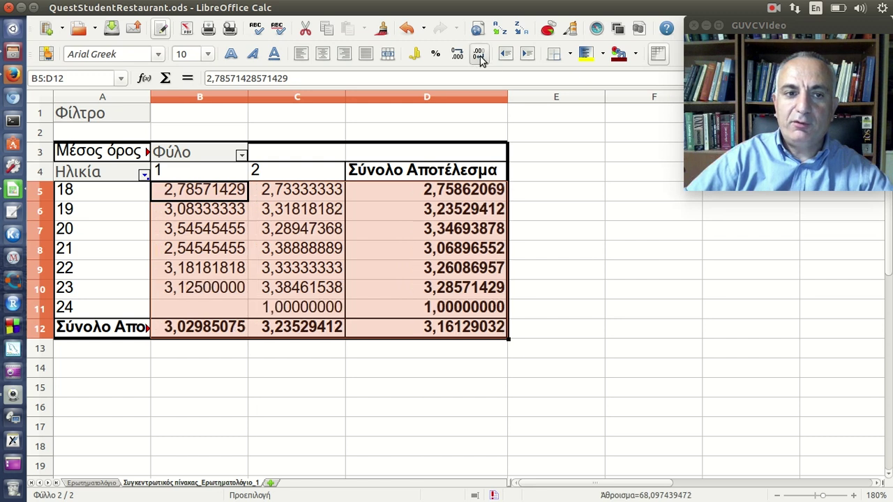
{"action": "left_click", "coordinate": [479, 56]}
{"action": "left_click", "coordinate": [479, 55]}
{"action": "left_click", "coordinate": [479, 55]}
{"action": "left_click", "coordinate": [479, 55]}
{"action": "left_click", "coordinate": [479, 56]}
{"action": "left_click", "coordinate": [479, 56]}
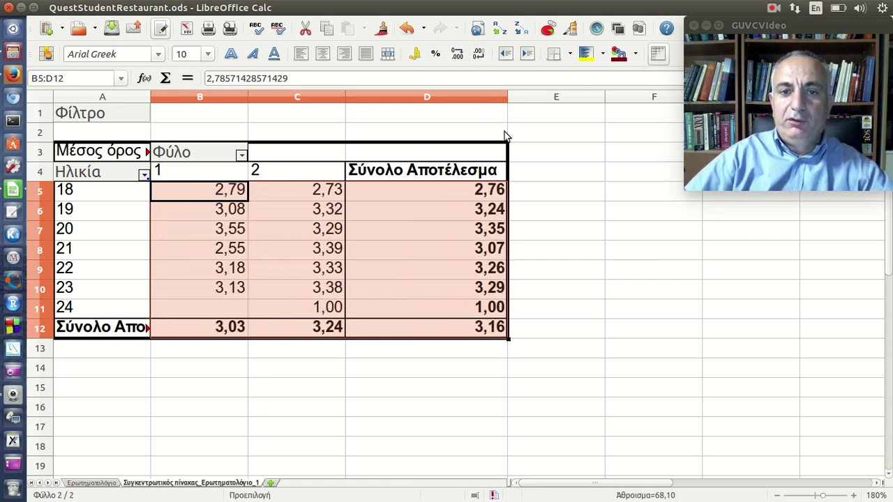
{"action": "left_click", "coordinate": [545, 170]}
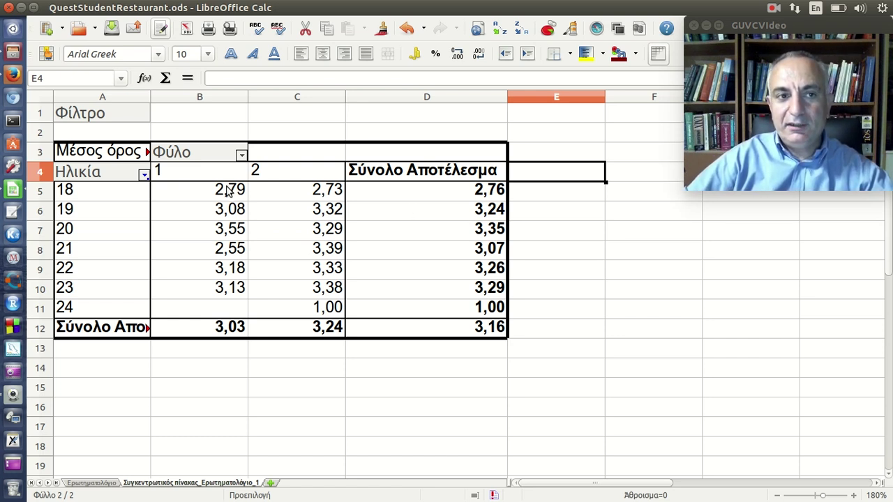
Set the pivot table's filter condition to Ημέρα <= 5
{"action": "right_click", "coordinate": [138, 123]}
{"action": "key", "text": "Down"}
{"action": "key", "text": "Down"}
{"action": "key", "text": "Down"}
{"action": "key", "text": "Return"}
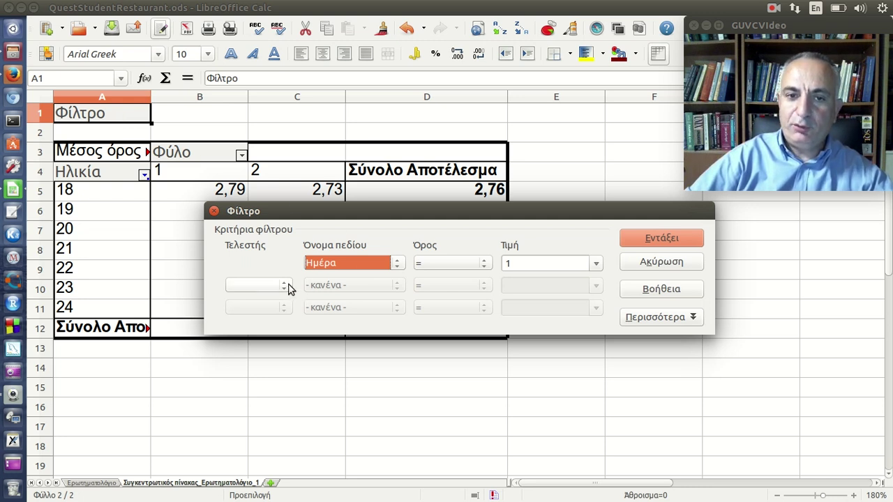
{"action": "left_click", "coordinate": [426, 263]}
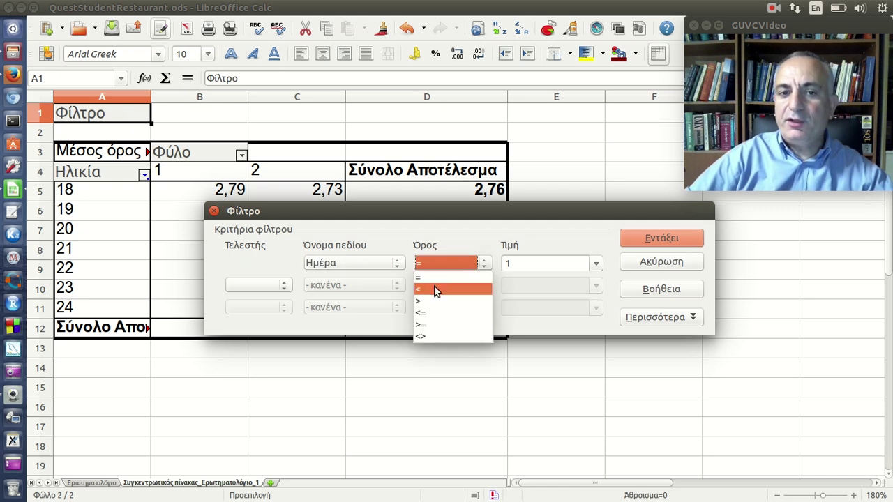
{"action": "left_click", "coordinate": [432, 313]}
{"action": "left_click", "coordinate": [507, 263]}
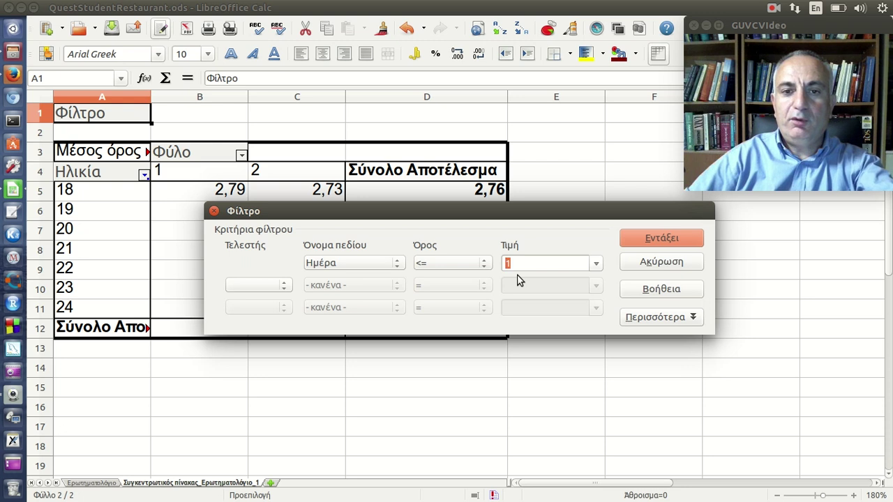
{"action": "type", "text": "5"}
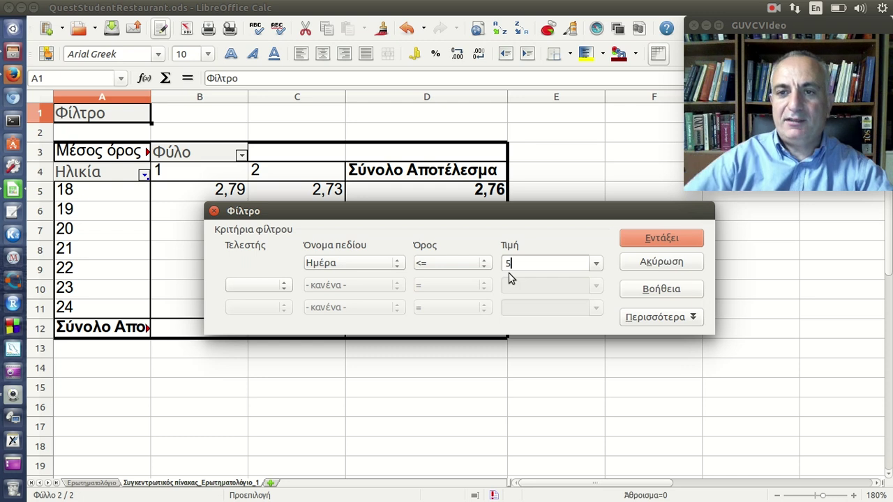
Apply the Ημέρα <= 5 filter and format the means in B5:D14 to three decimal places
{"action": "left_click", "coordinate": [642, 236]}
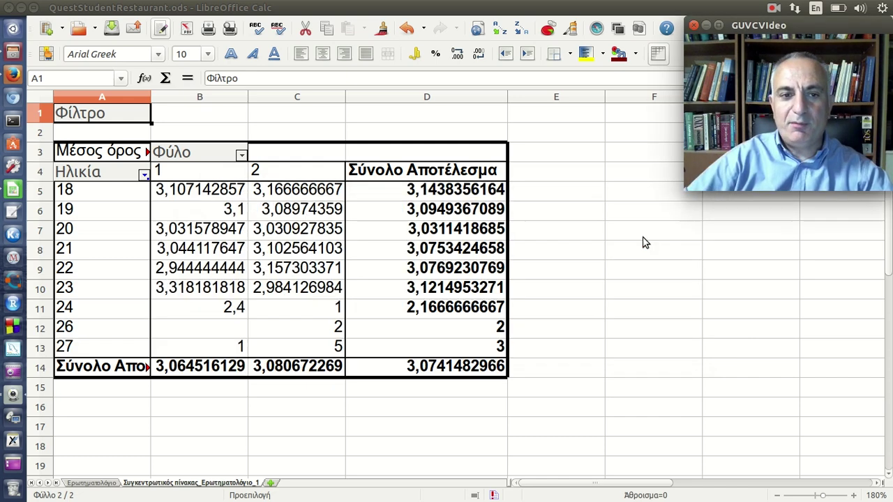
{"action": "left_click_drag", "start_coordinate": [219, 193], "coordinate": [426, 368]}
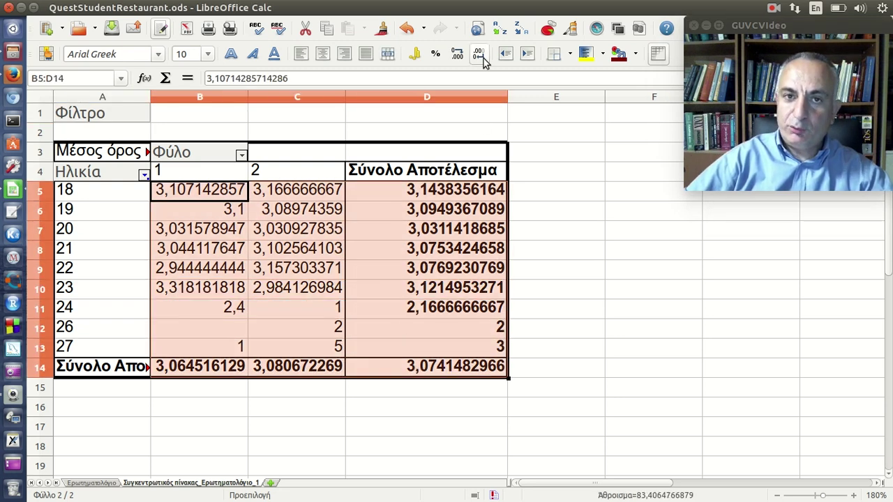
{"action": "left_click", "coordinate": [480, 56]}
{"action": "double_click", "coordinate": [480, 56]}
{"action": "triple_click", "coordinate": [480, 55]}
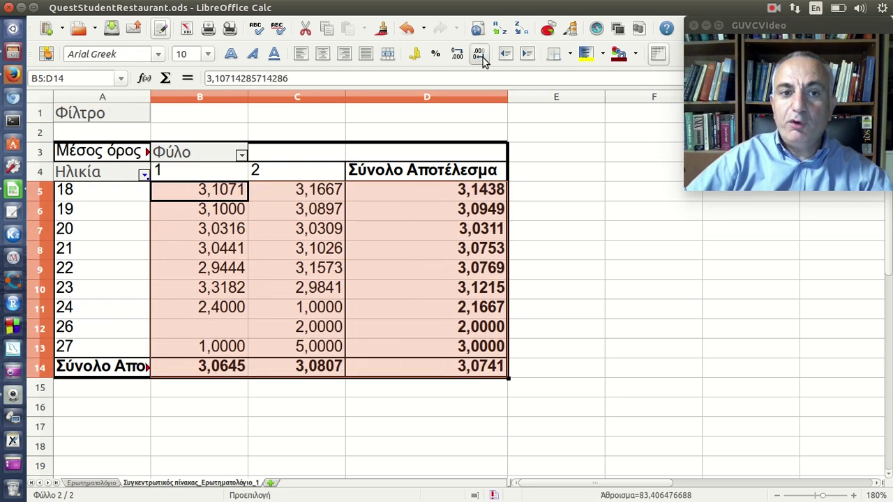
{"action": "left_click", "coordinate": [479, 56]}
{"action": "left_click", "coordinate": [528, 168]}
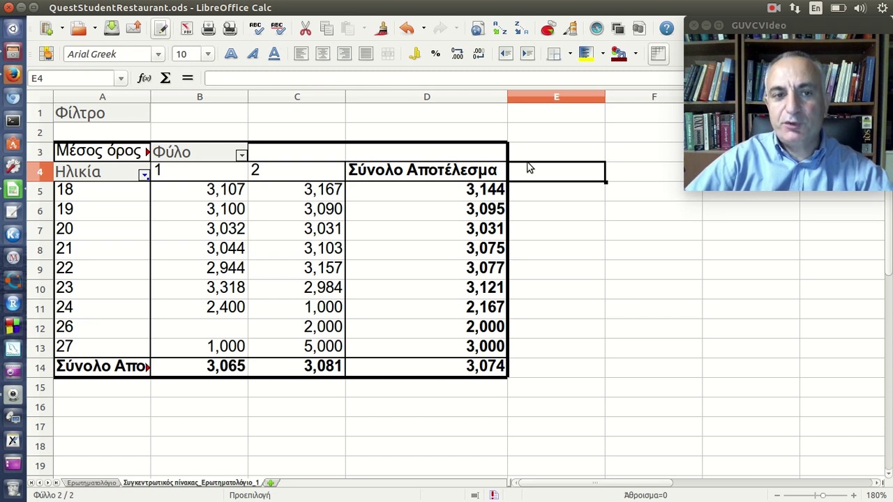
Reopen the pivot table's Filter dialog from the Φίλτρο button, still showing Ημέρα <= 5
{"action": "left_click", "coordinate": [144, 117]}
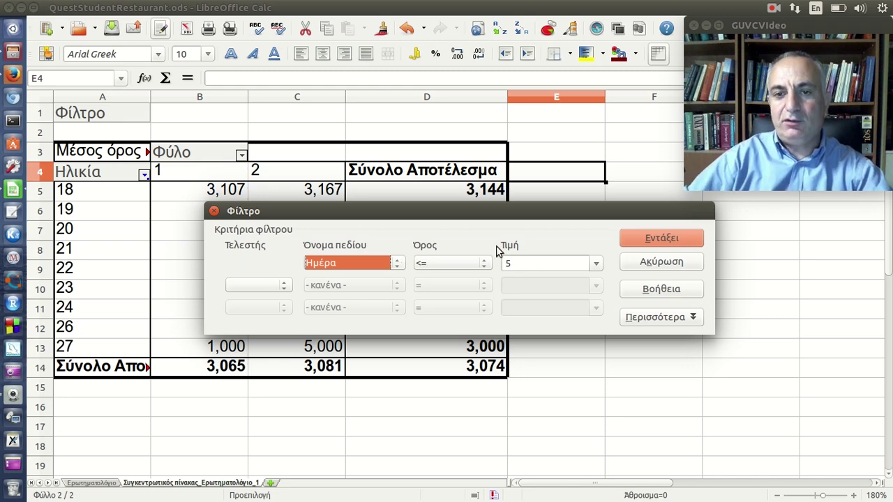
Confirm the unchanged filter, refreshing averages to full decimals, and right-click cell C8 of the pivot
{"action": "left_click", "coordinate": [642, 244]}
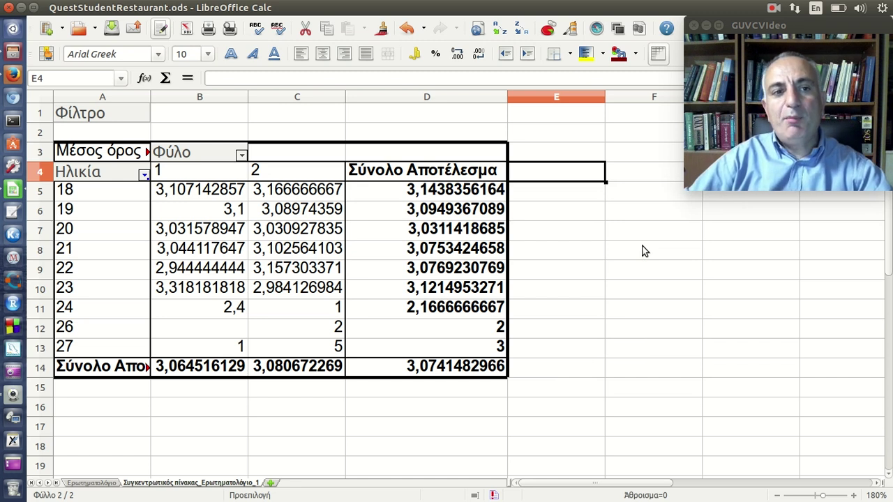
{"action": "right_click", "coordinate": [308, 255]}
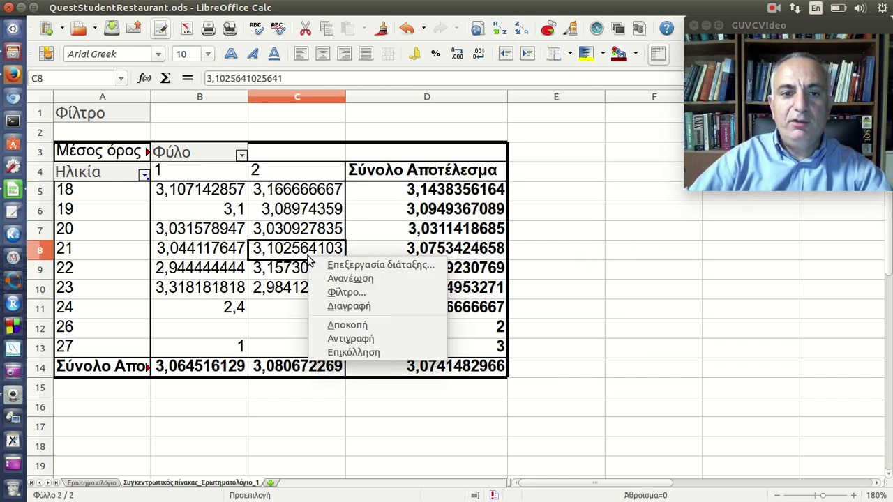
Edit the pivot layout to put Φύλο in Row Fields with Ηλικία and Ημέρα in Column Fields
{"action": "left_click", "coordinate": [368, 266]}
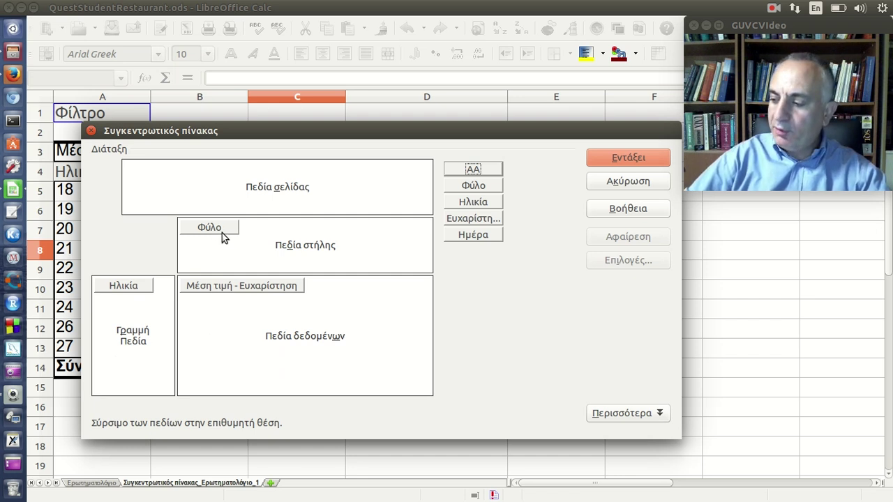
{"action": "left_click_drag", "start_coordinate": [222, 228], "coordinate": [138, 319]}
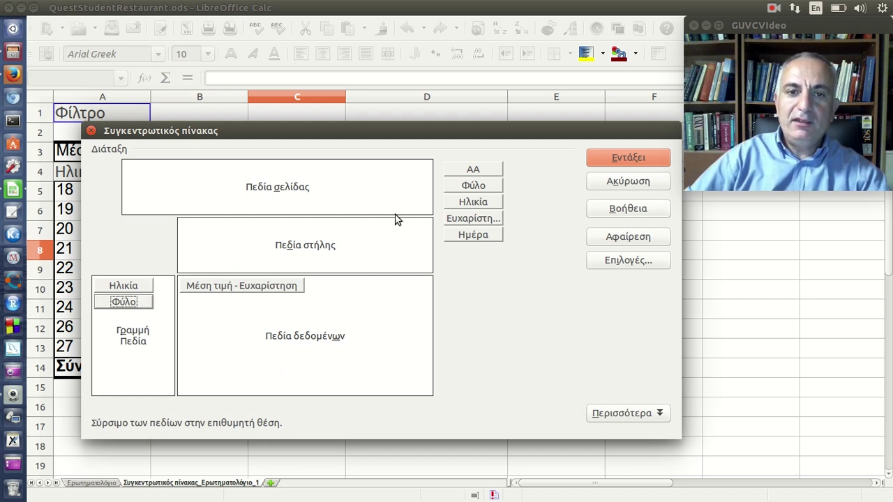
{"action": "left_click_drag", "start_coordinate": [473, 234], "coordinate": [376, 243]}
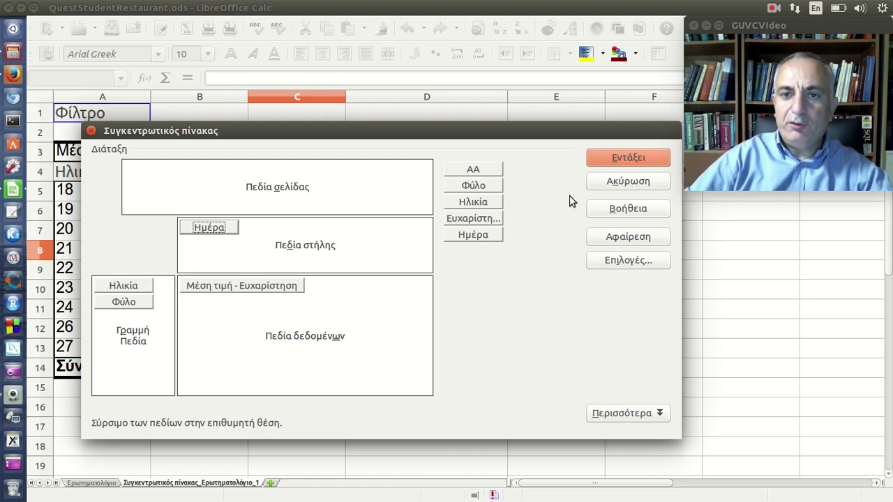
{"action": "left_click", "coordinate": [616, 162]}
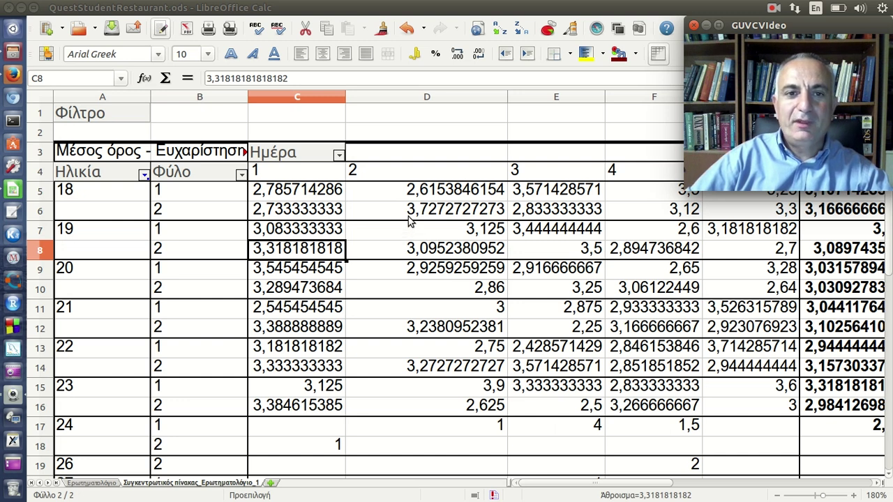
Narrow columns D, E, F and G holding days 2–5
{"action": "left_click_drag", "start_coordinate": [507, 97], "coordinate": [441, 99]}
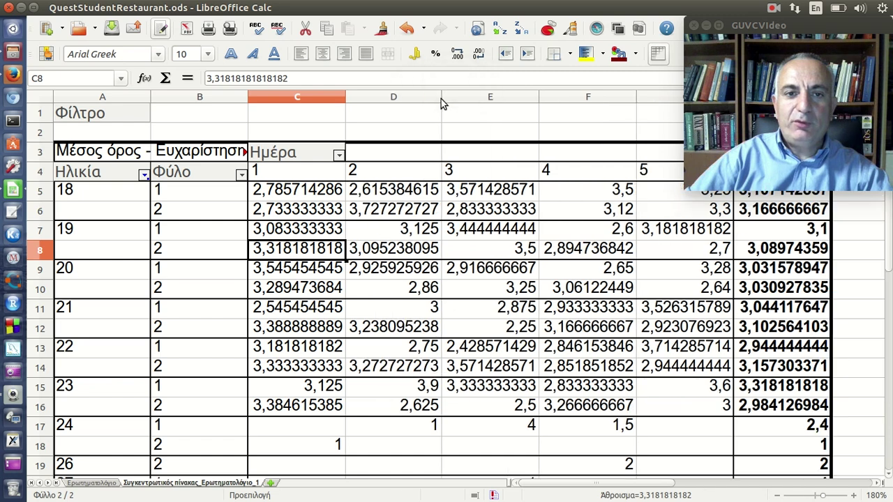
{"action": "left_click_drag", "start_coordinate": [538, 96], "coordinate": [402, 98]}
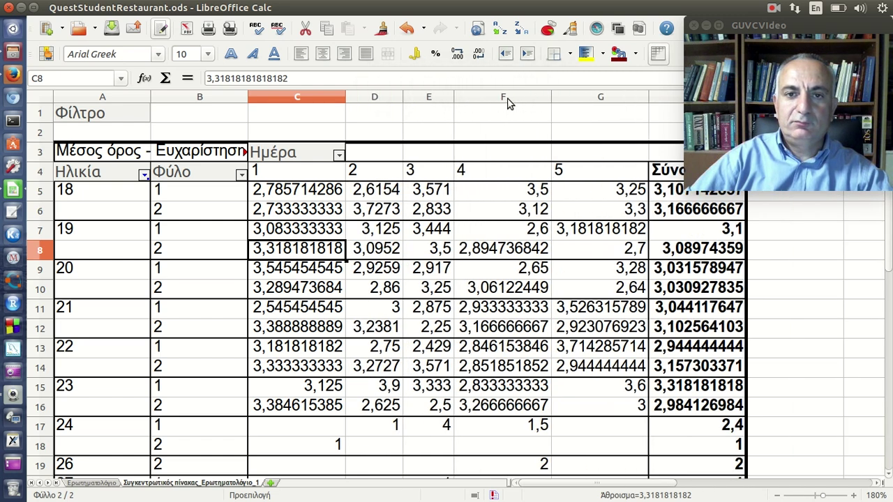
{"action": "left_click_drag", "start_coordinate": [551, 98], "coordinate": [500, 98]}
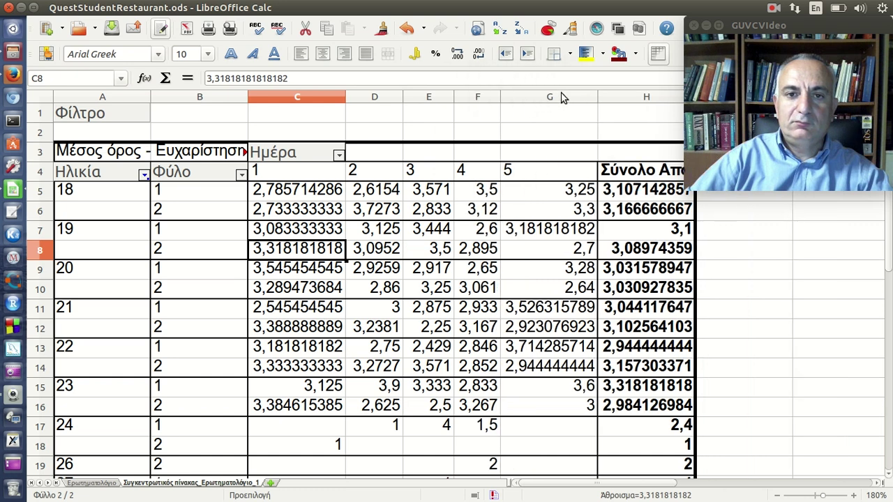
{"action": "left_click_drag", "start_coordinate": [596, 98], "coordinate": [547, 97]}
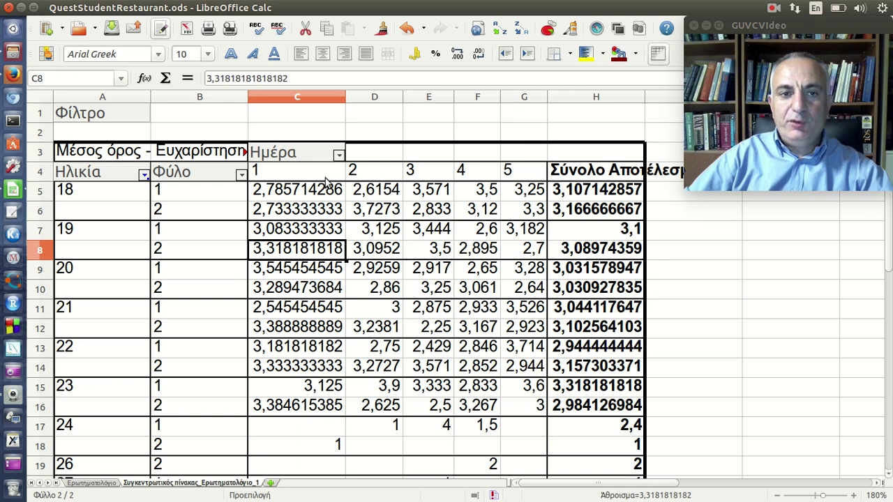
Change the pivot filter's day limit from 5 to 7 and apply it
{"action": "left_click", "coordinate": [117, 114]}
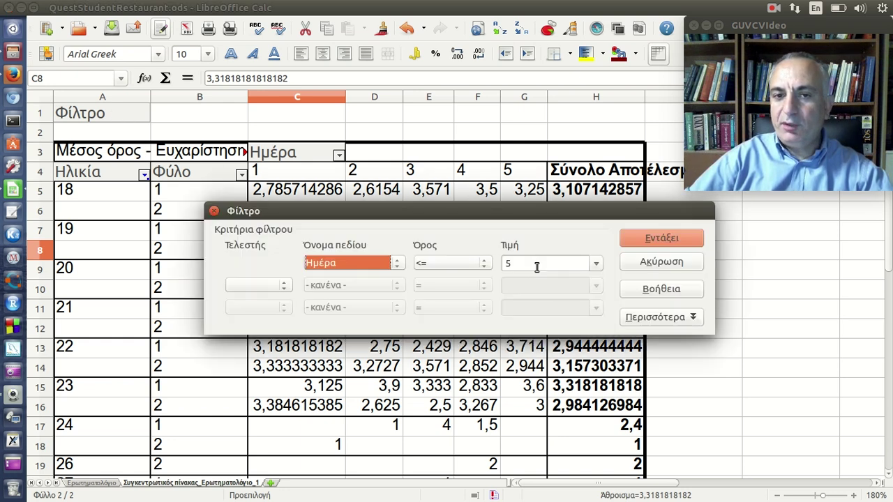
{"action": "left_click_drag", "start_coordinate": [537, 268], "coordinate": [504, 269]}
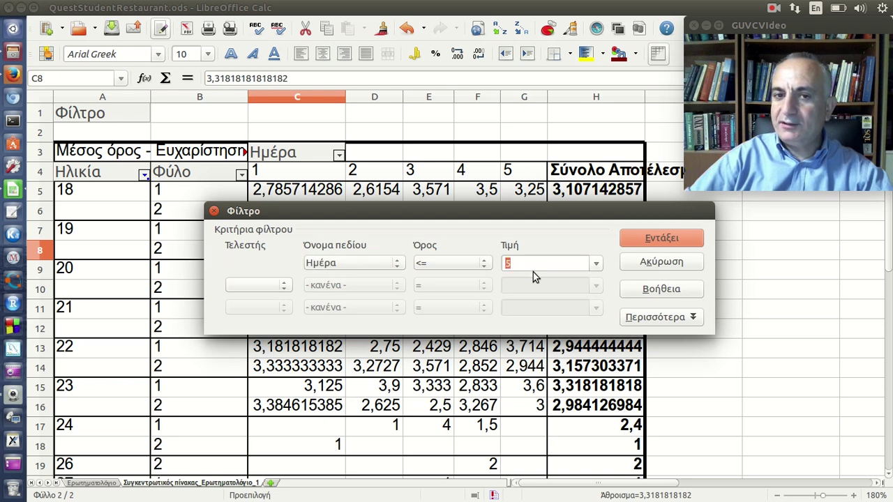
{"action": "type", "text": "7"}
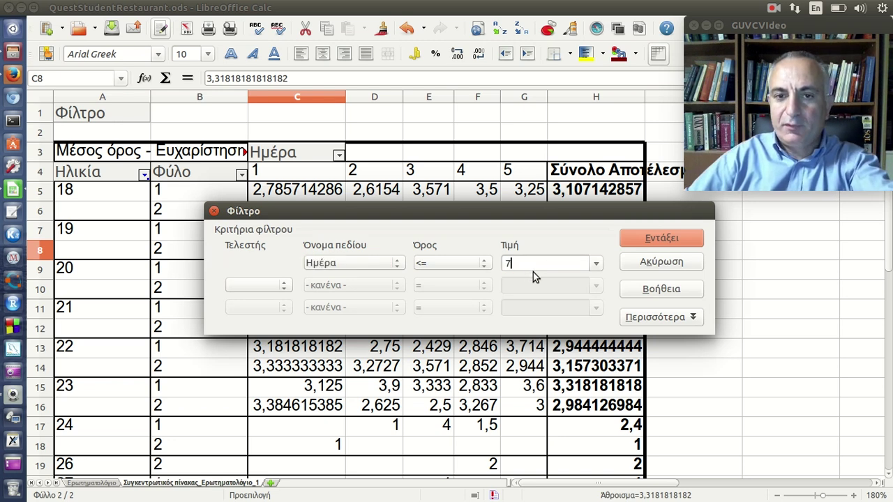
{"action": "left_click", "coordinate": [659, 237]}
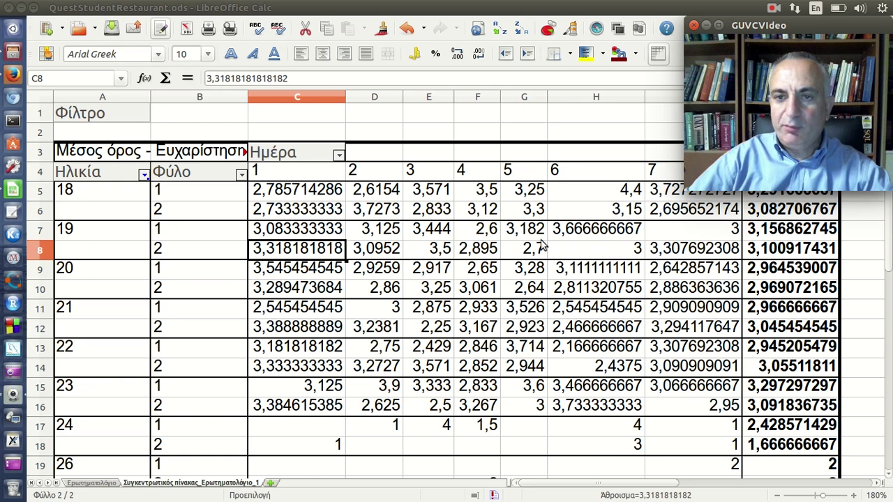
Set the filter back to Ημέρα <= 5 and apply it
{"action": "left_click", "coordinate": [119, 115]}
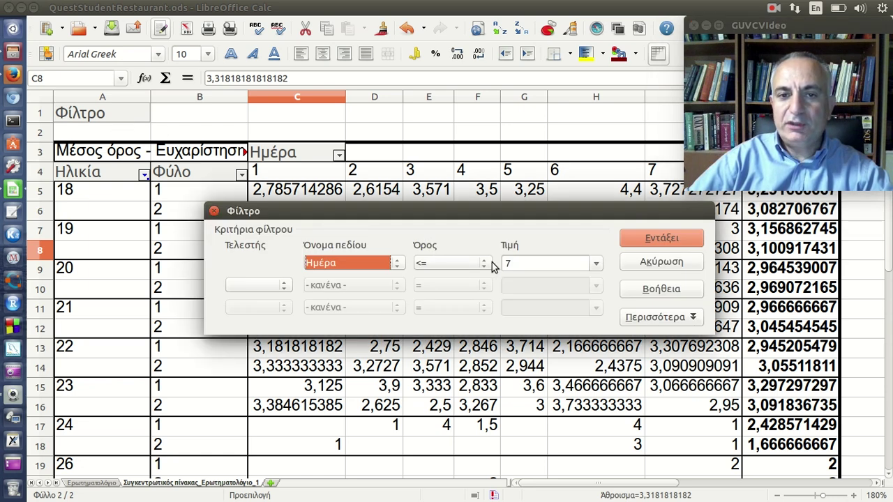
{"action": "double_click", "coordinate": [507, 263]}
{"action": "type", "text": "5"}
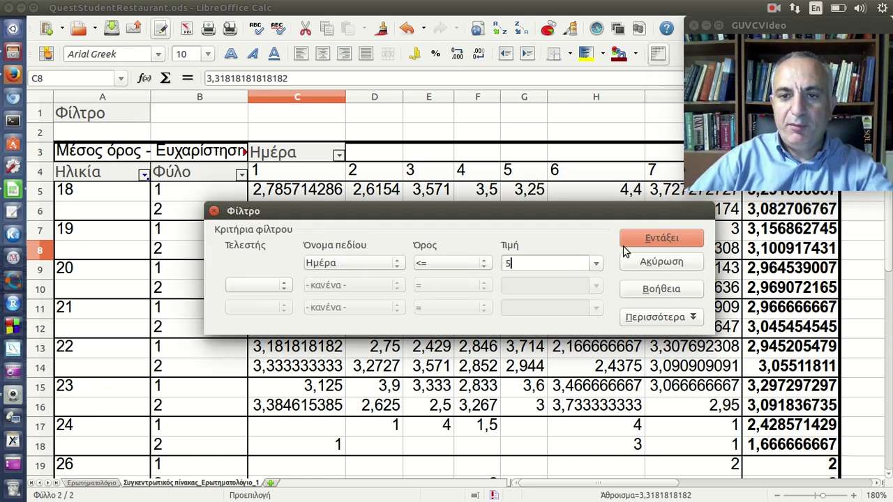
{"action": "left_click", "coordinate": [625, 241]}
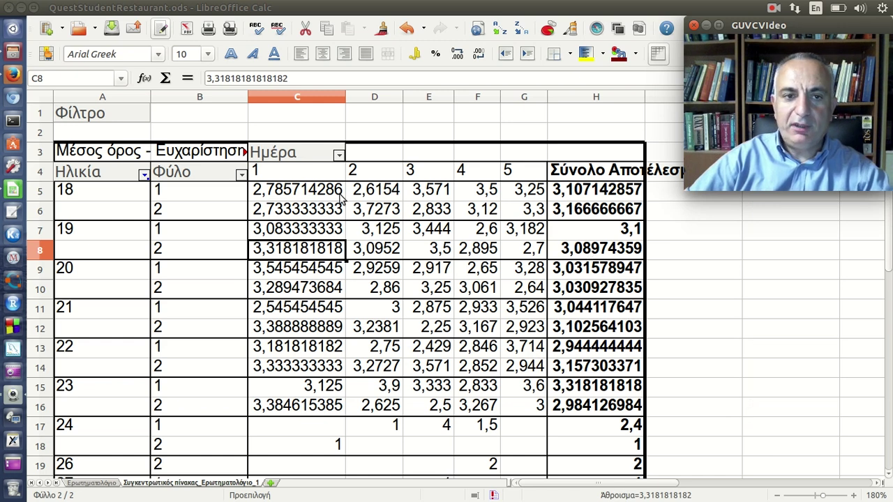
Format all pivot means in C5:H22, including totals, to one decimal place
{"action": "left_click_drag", "start_coordinate": [340, 193], "coordinate": [591, 467]}
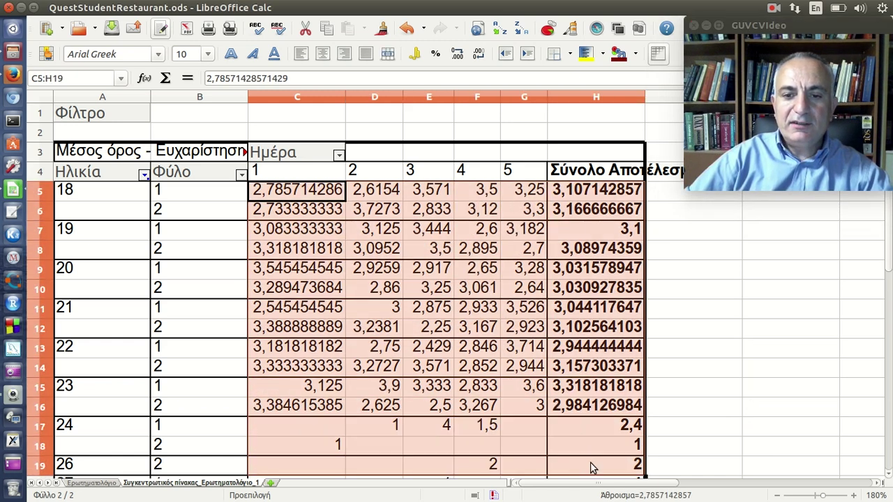
{"action": "left_click_drag", "start_coordinate": [590, 467], "coordinate": [592, 457]}
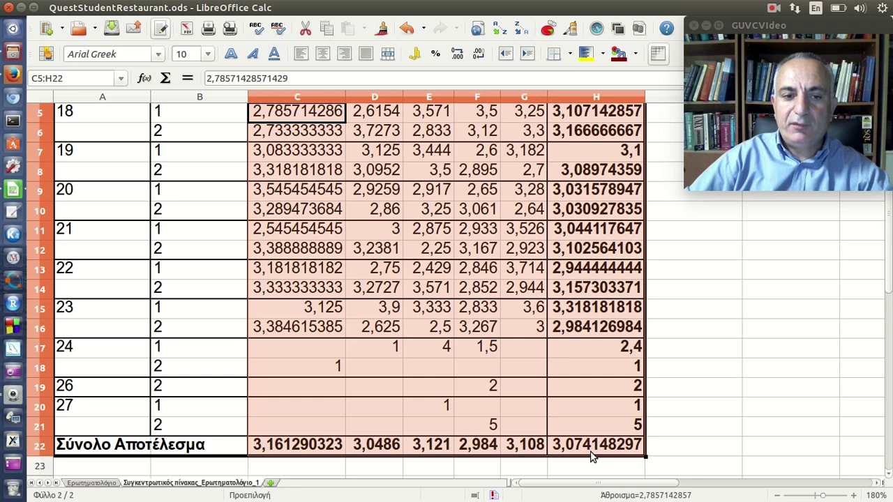
{"action": "left_click", "coordinate": [479, 59]}
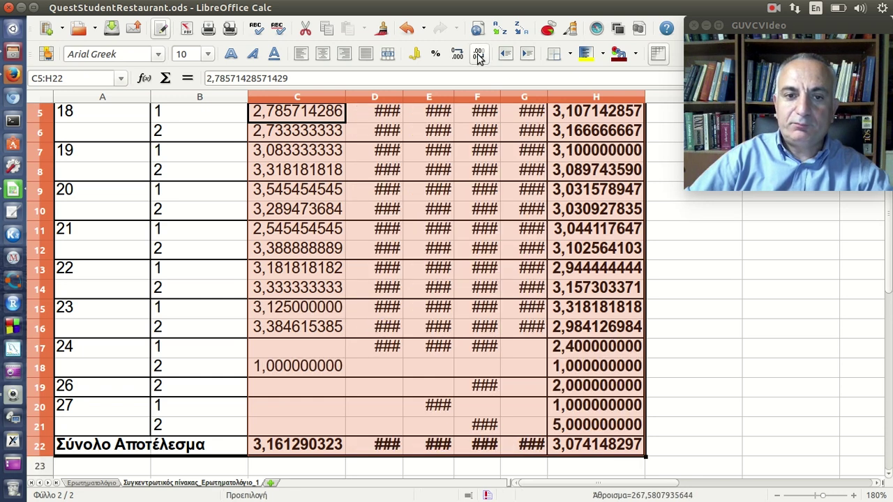
{"action": "left_click", "coordinate": [479, 58]}
{"action": "left_click", "coordinate": [479, 58]}
{"action": "left_click", "coordinate": [479, 59]}
{"action": "left_click", "coordinate": [479, 58]}
{"action": "left_click", "coordinate": [479, 59]}
{"action": "left_click", "coordinate": [479, 58]}
{"action": "left_click", "coordinate": [480, 59]}
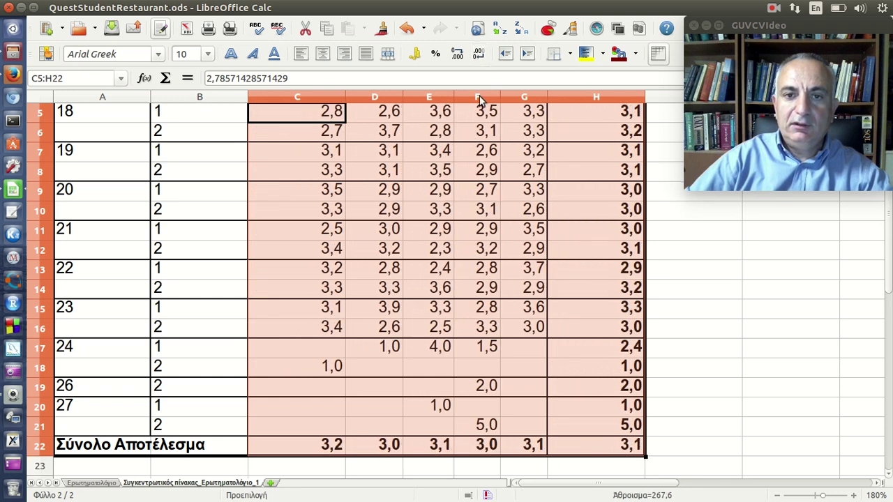
{"action": "left_click", "coordinate": [686, 229]}
{"action": "scroll", "coordinate": [686, 255], "scroll_direction": "up", "scroll_amount": 2}
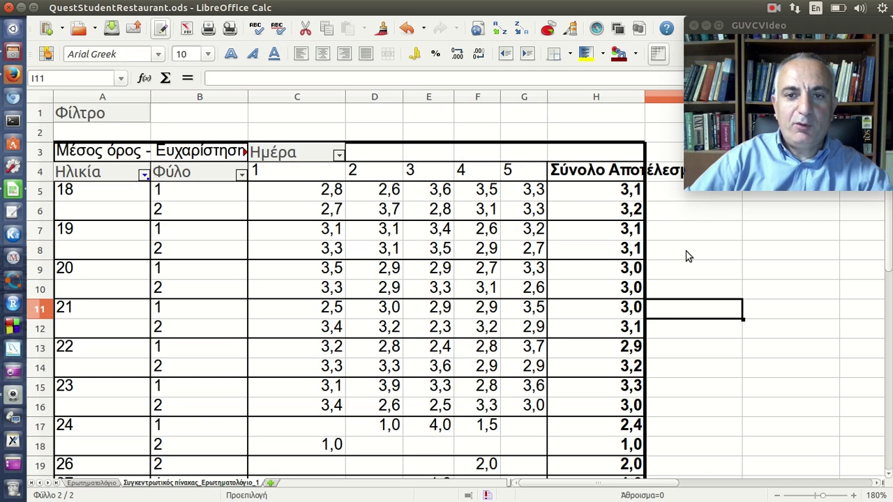
{"action": "right_click", "coordinate": [170, 207]}
{"action": "left_click", "coordinate": [223, 213]}
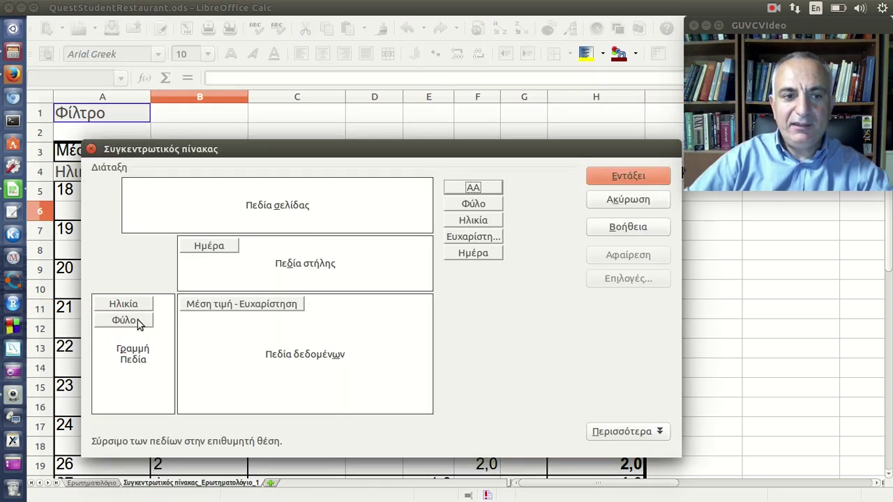
{"action": "left_click", "coordinate": [90, 148]}
{"action": "left_click", "coordinate": [96, 200]}
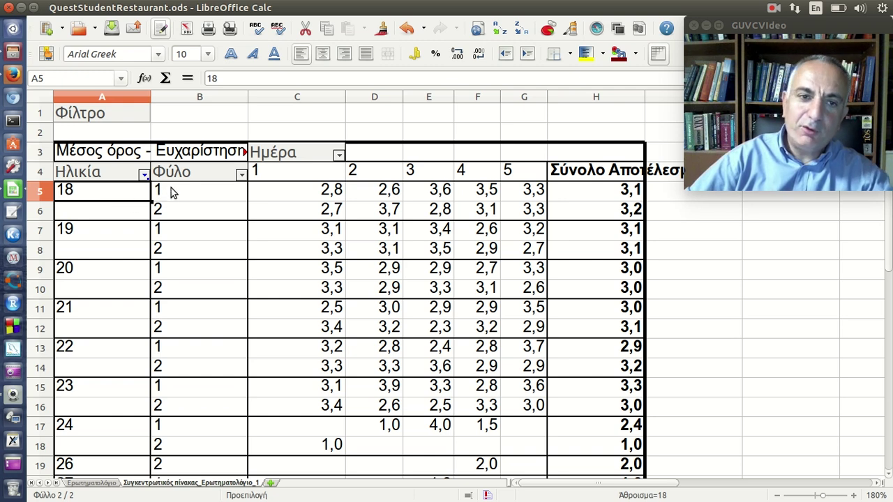
{"action": "left_click", "coordinate": [287, 194]}
{"action": "left_click_drag", "start_coordinate": [287, 194], "coordinate": [286, 205]}
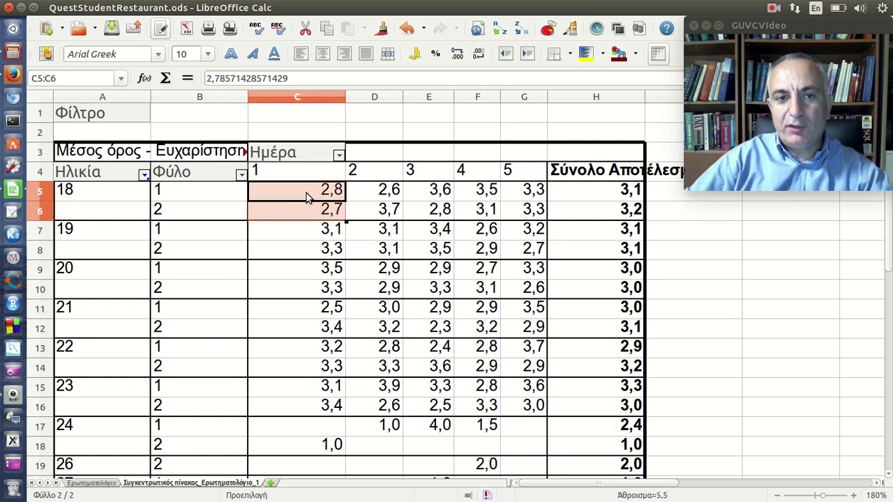
{"action": "left_click", "coordinate": [300, 210]}
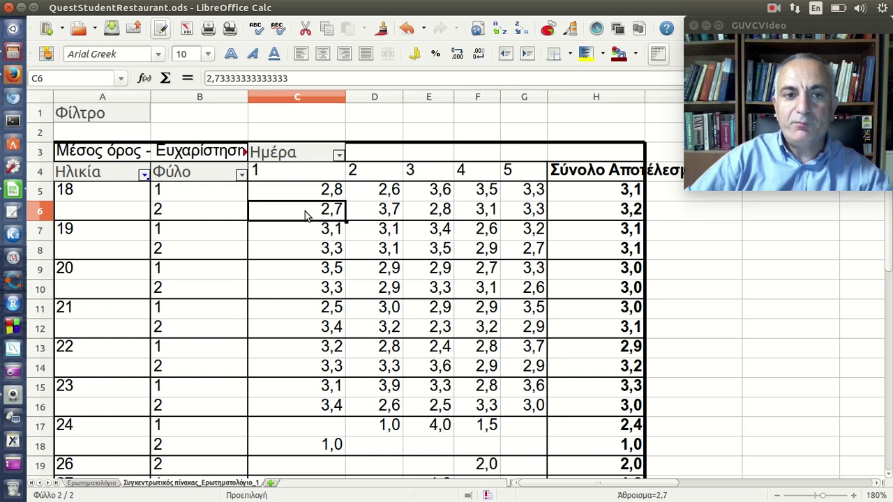
{"action": "left_click", "coordinate": [307, 193]}
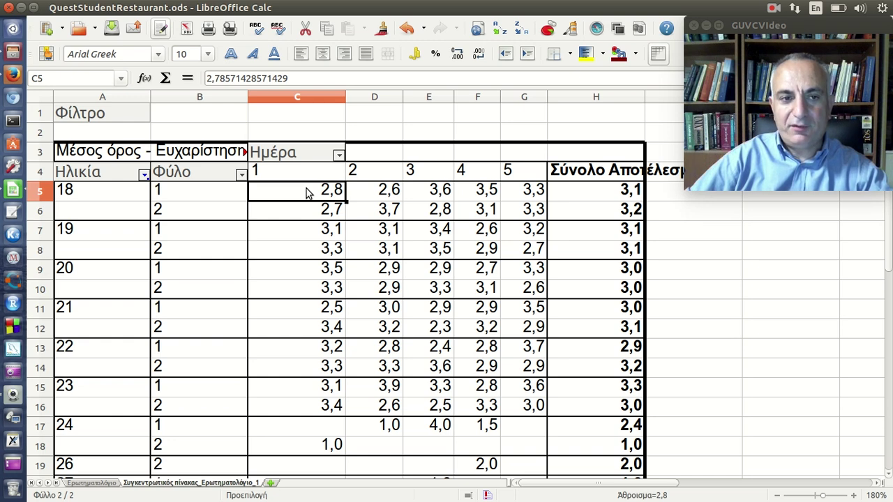
{"action": "left_click", "coordinate": [209, 198]}
{"action": "left_click", "coordinate": [108, 197]}
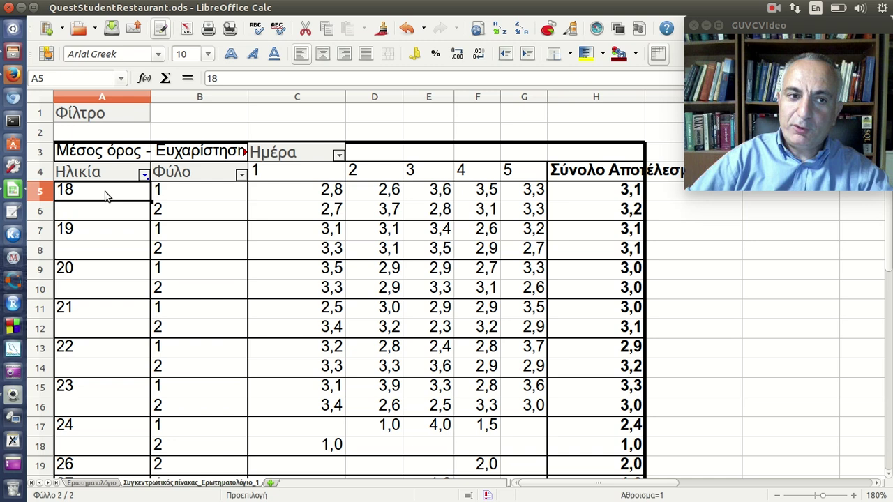
{"action": "left_click", "coordinate": [278, 195]}
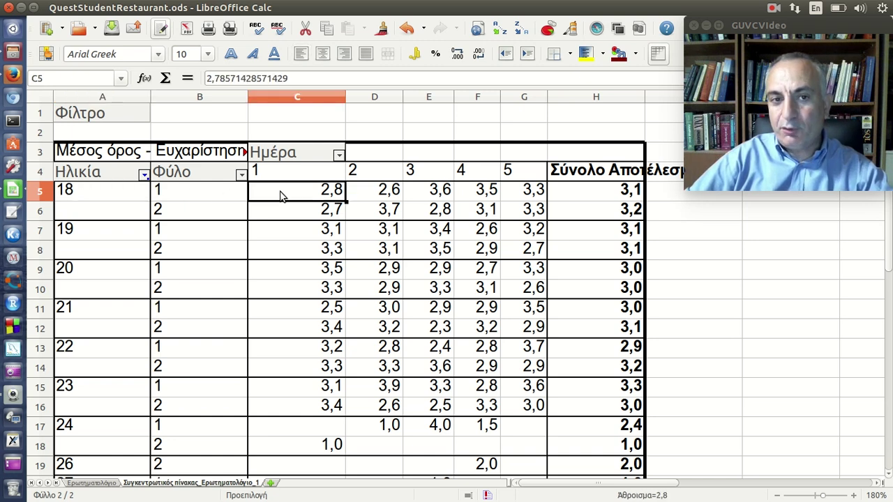
{"action": "left_click", "coordinate": [286, 214]}
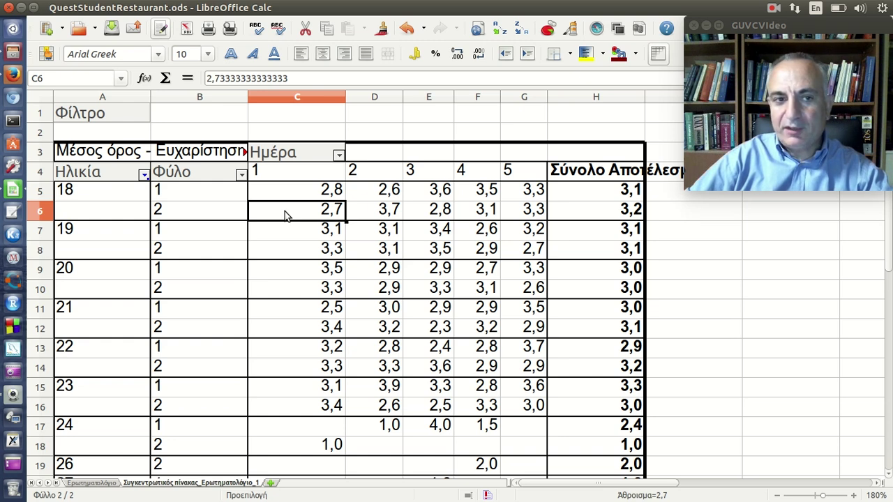
{"action": "left_click", "coordinate": [292, 237]}
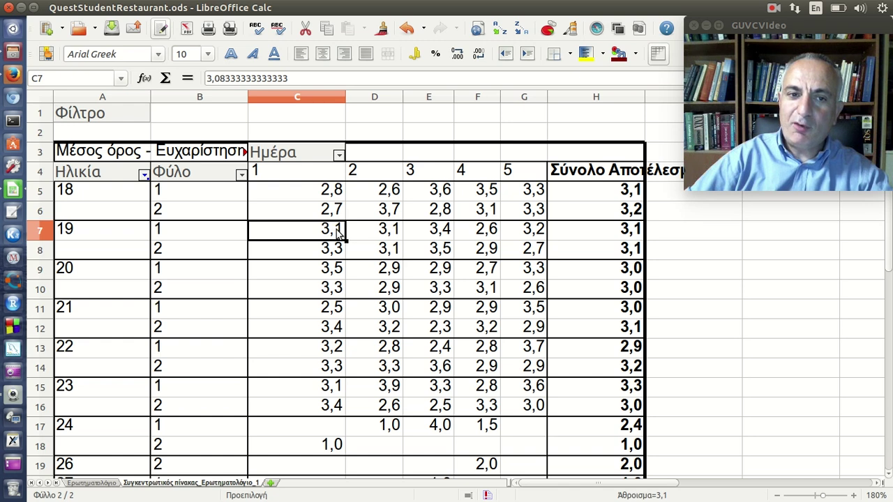
{"action": "left_click", "coordinate": [332, 256]}
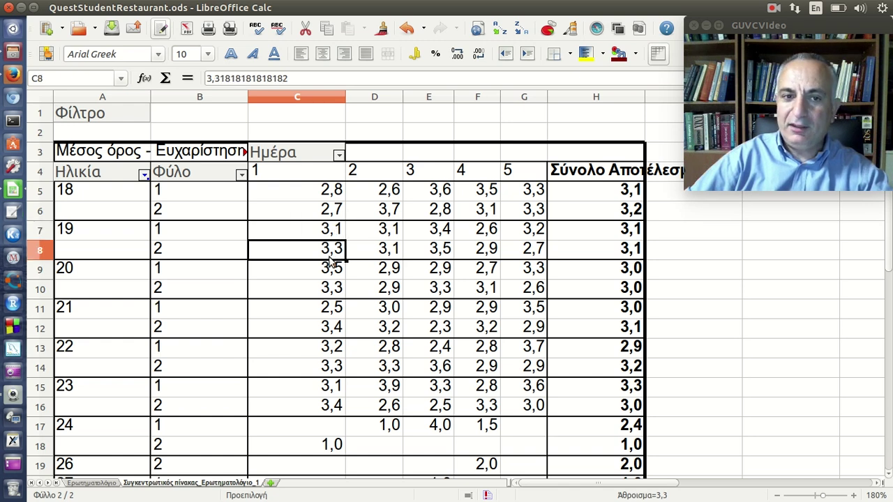
{"action": "left_click", "coordinate": [333, 272]}
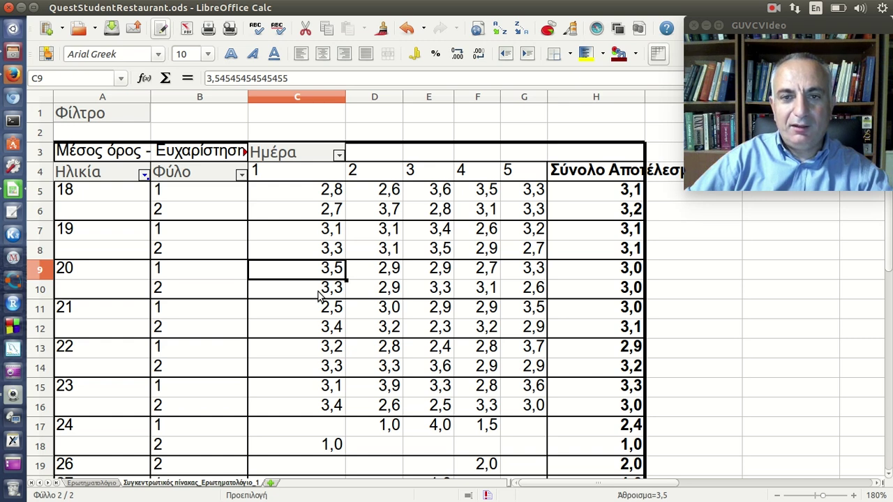
{"action": "left_click", "coordinate": [319, 293]}
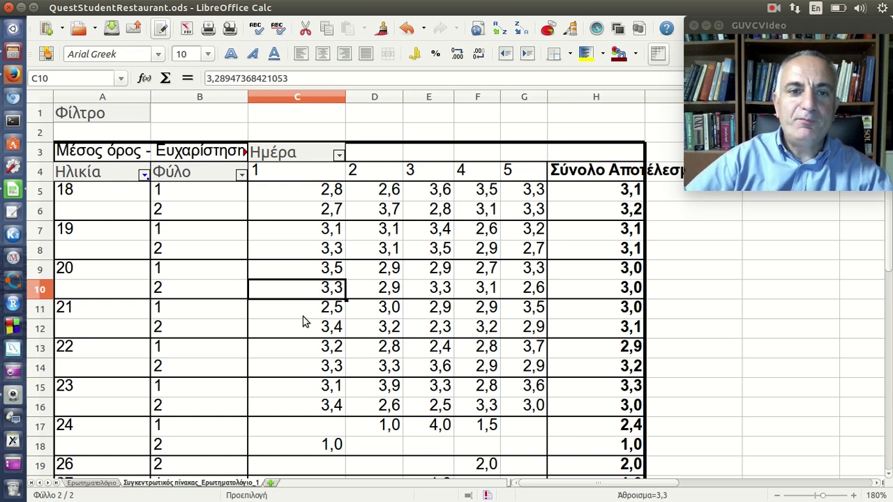
{"action": "scroll", "coordinate": [302, 320], "scroll_direction": "down", "scroll_amount": 1}
{"action": "mouse_move", "coordinate": [309, 134]}
{"action": "left_mouse_down"}
{"action": "mouse_move", "coordinate": [445, 293]}
{"action": "mouse_move", "coordinate": [563, 410]}
{"action": "left_mouse_up"}
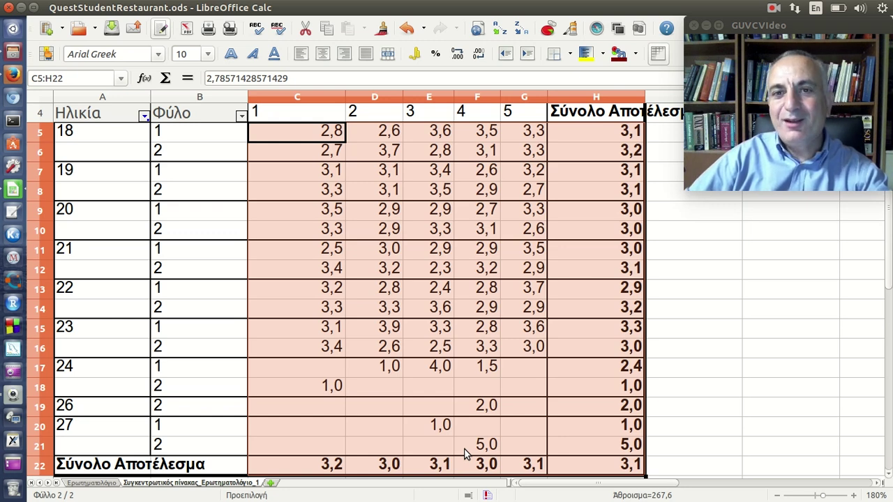
{"action": "scroll", "coordinate": [466, 453], "scroll_direction": "up", "scroll_amount": 1}
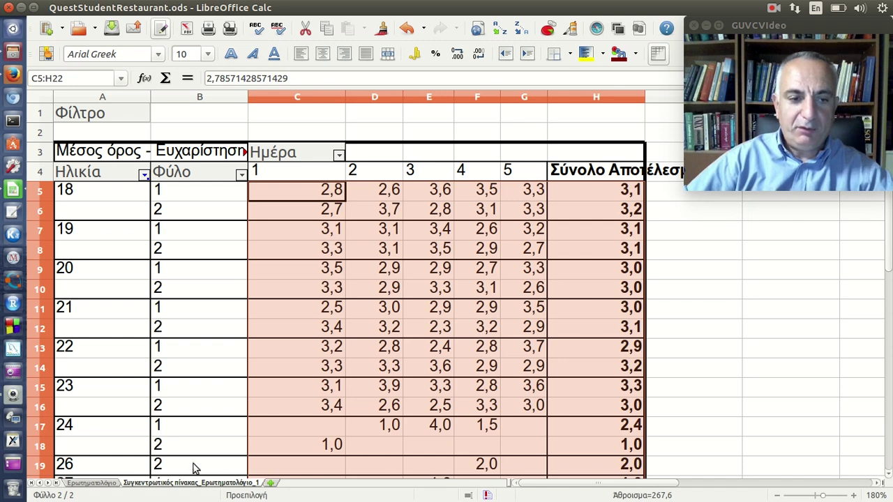
{"action": "left_click", "coordinate": [109, 485]}
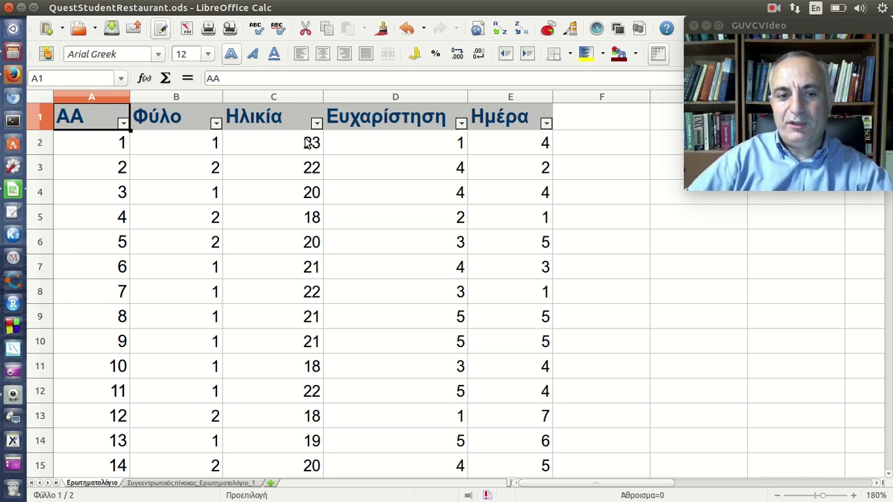
{"action": "left_click", "coordinate": [252, 483]}
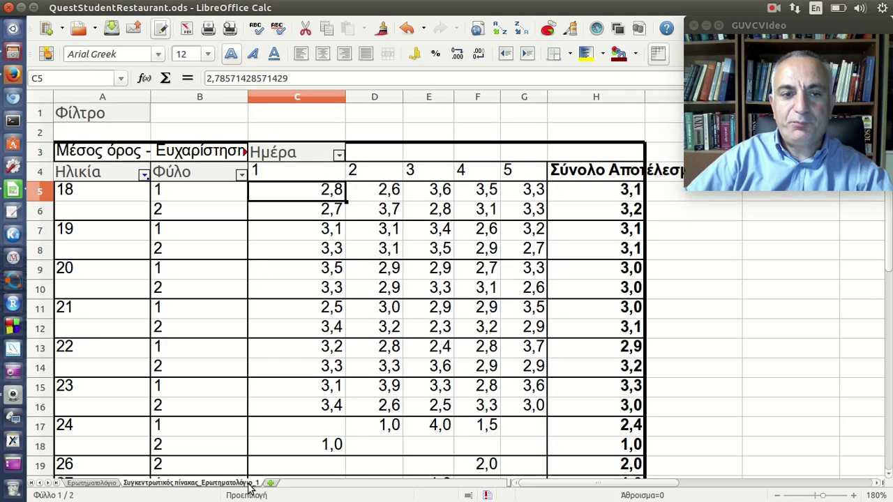